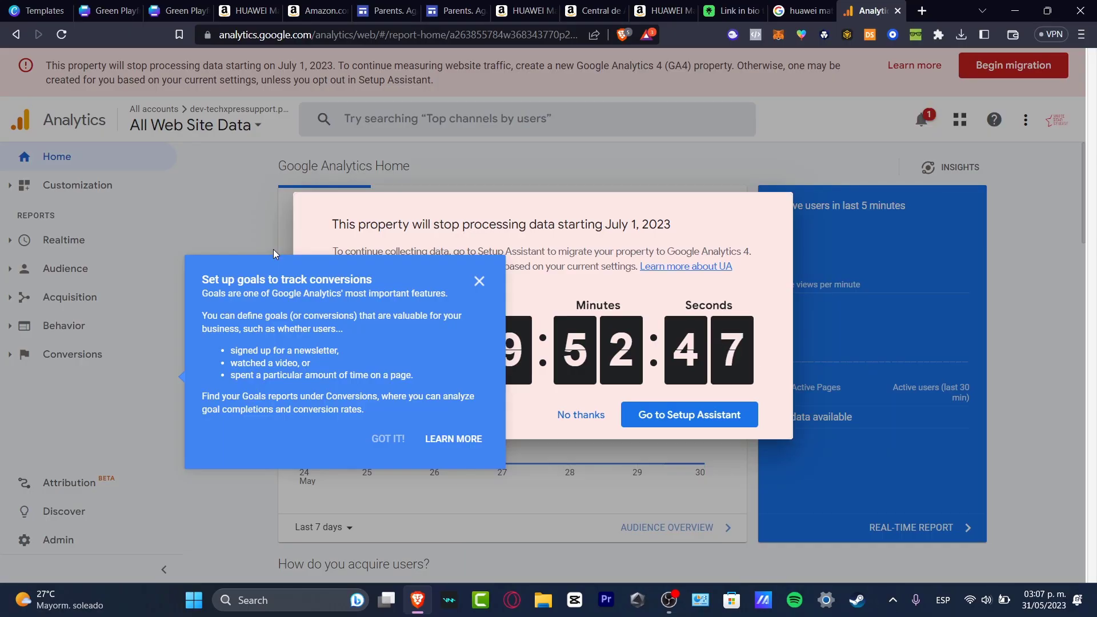
Dismiss the goals tip and UA migration countdown, check notifications, and show the account list
click(479, 281)
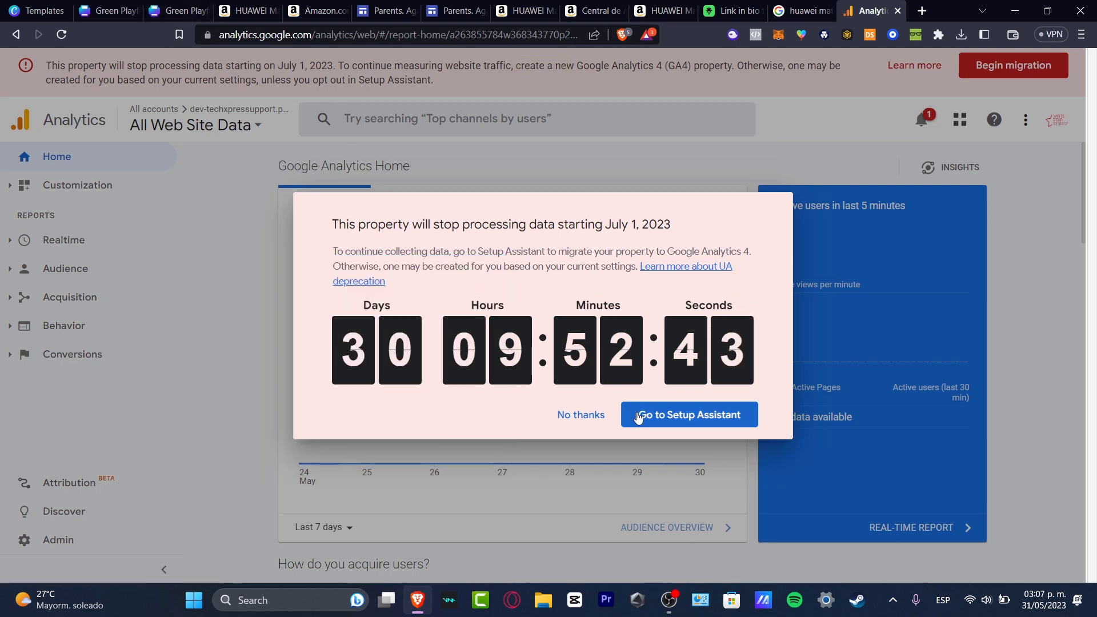
click(599, 416)
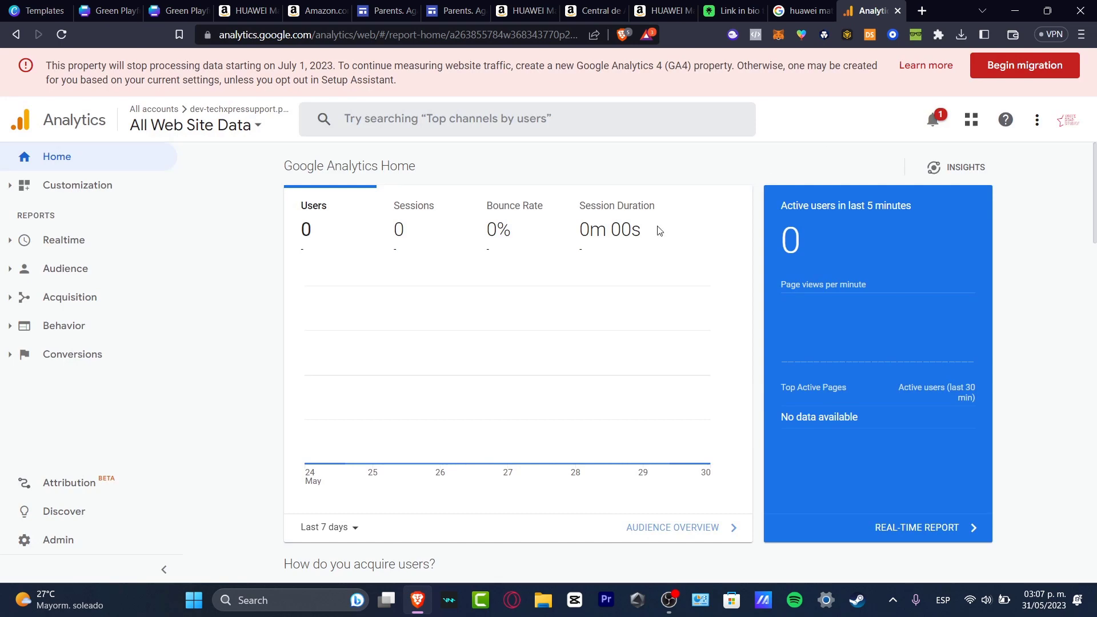
click(932, 120)
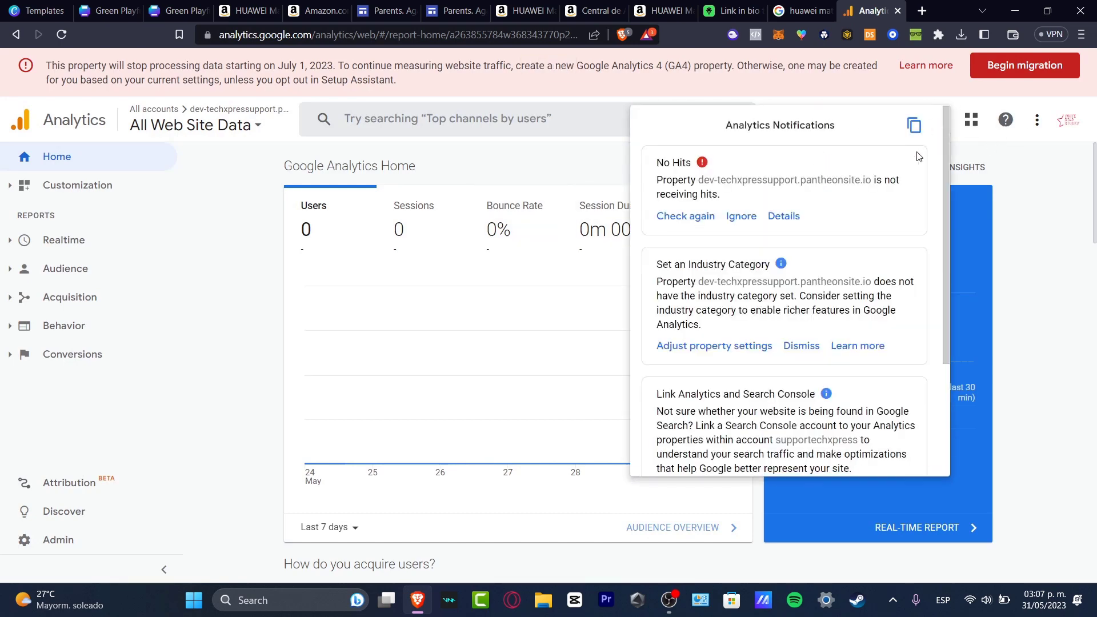
scroll(890, 246, down, 3)
scroll(891, 250, up, 3)
click(293, 259)
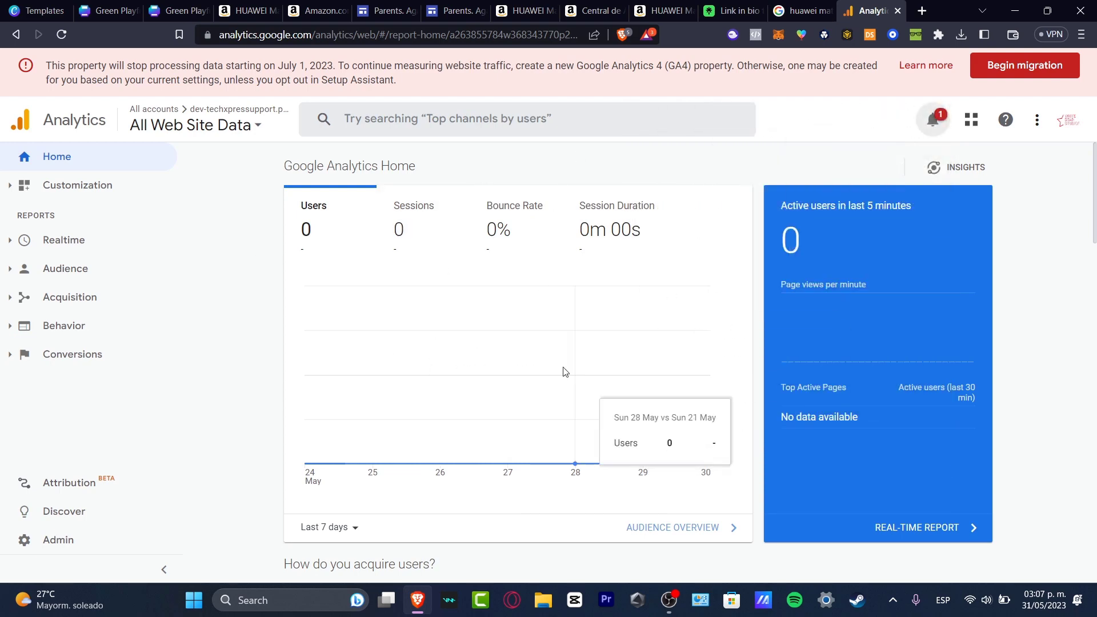
click(1068, 120)
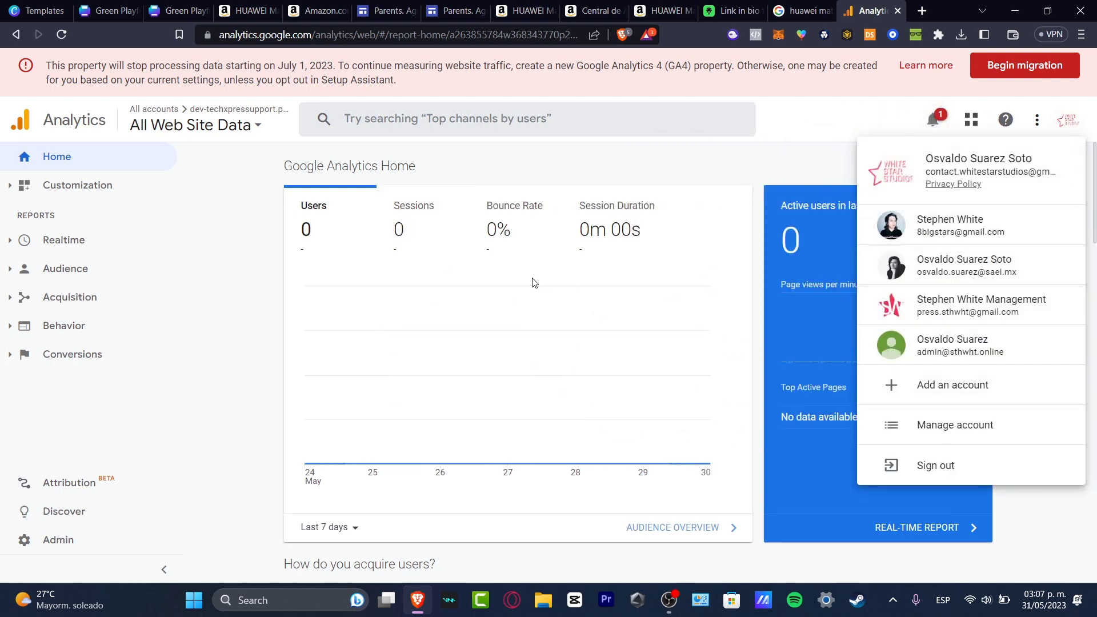
Switch to the account with the GA4 whitestar property and view its Reports snapshot
click(956, 314)
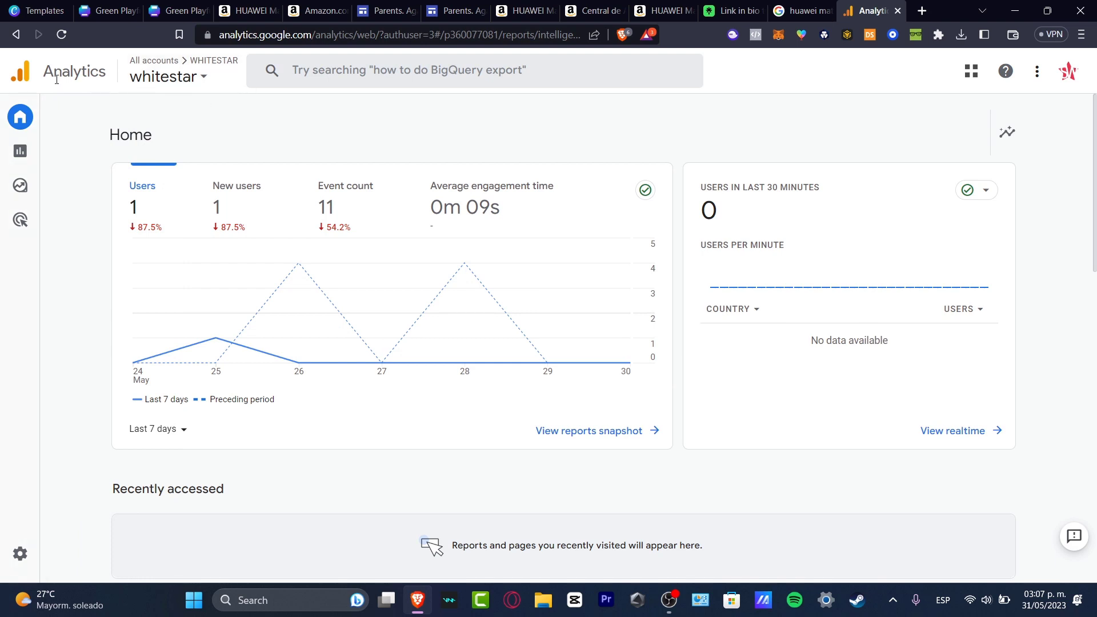
click(25, 153)
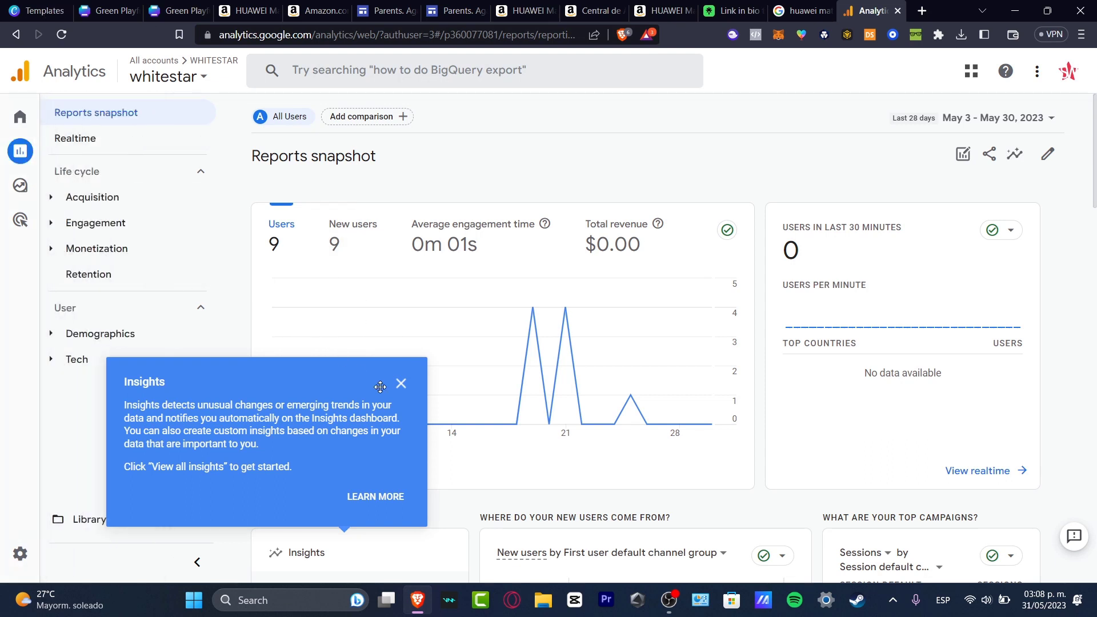
click(401, 384)
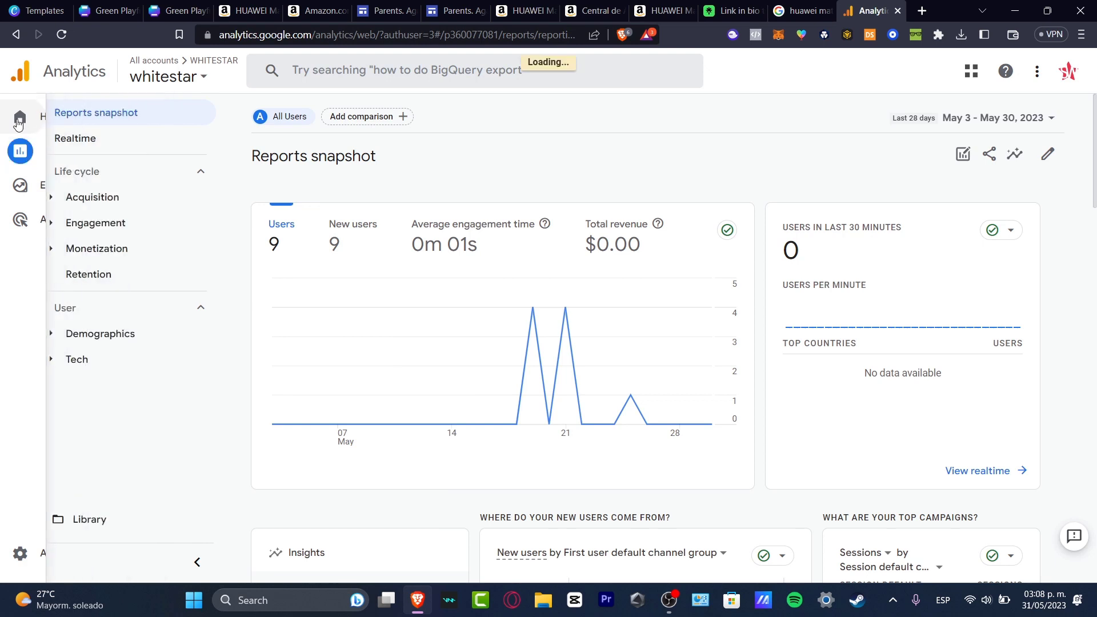
Browse the product picker's Analytics, Tag Manager, Optimize and Surveys tabs from Home, then show the accounts
click(155, 76)
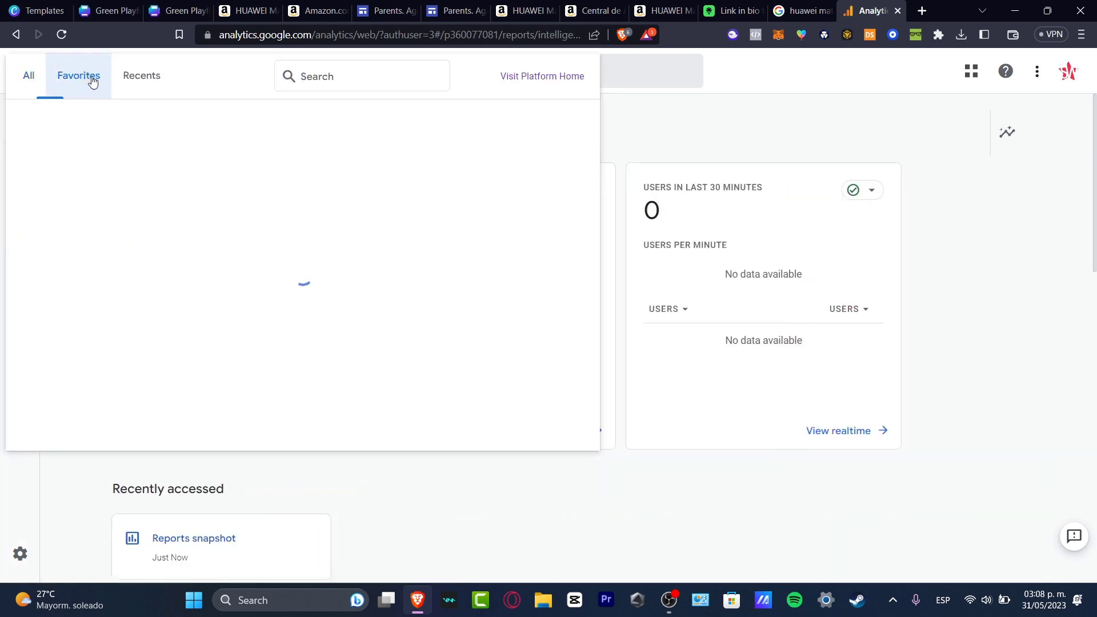
click(31, 76)
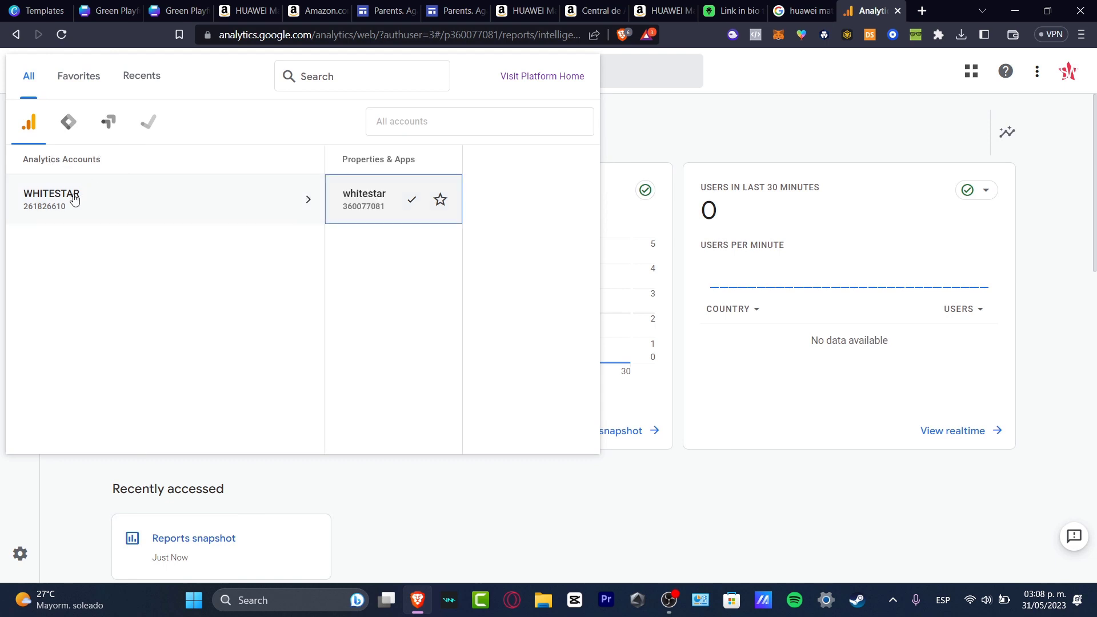
click(67, 122)
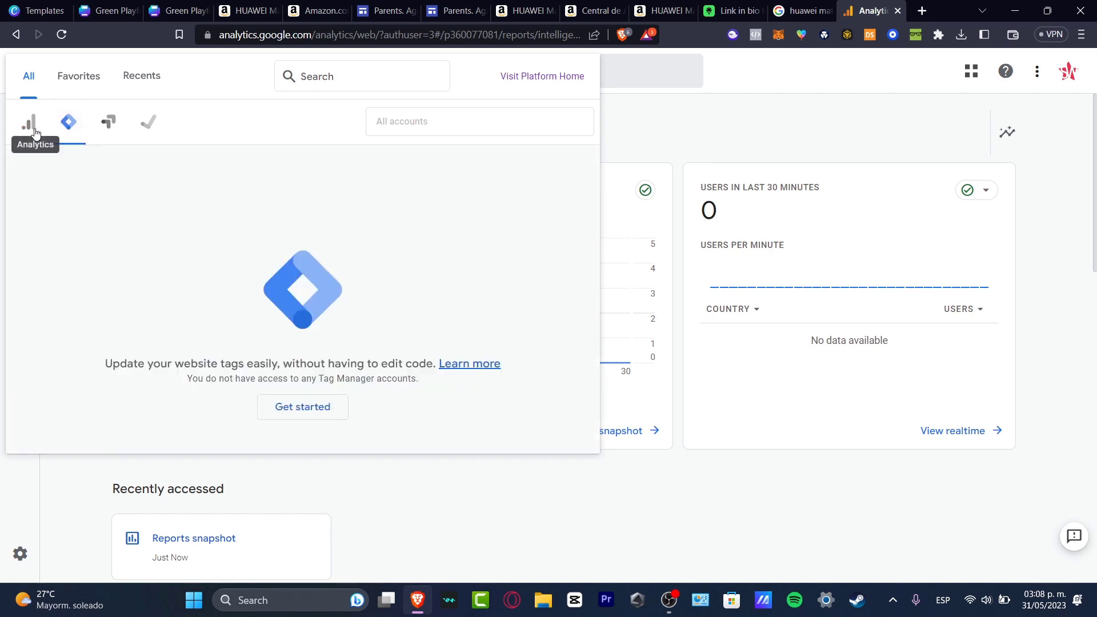
click(107, 131)
click(147, 129)
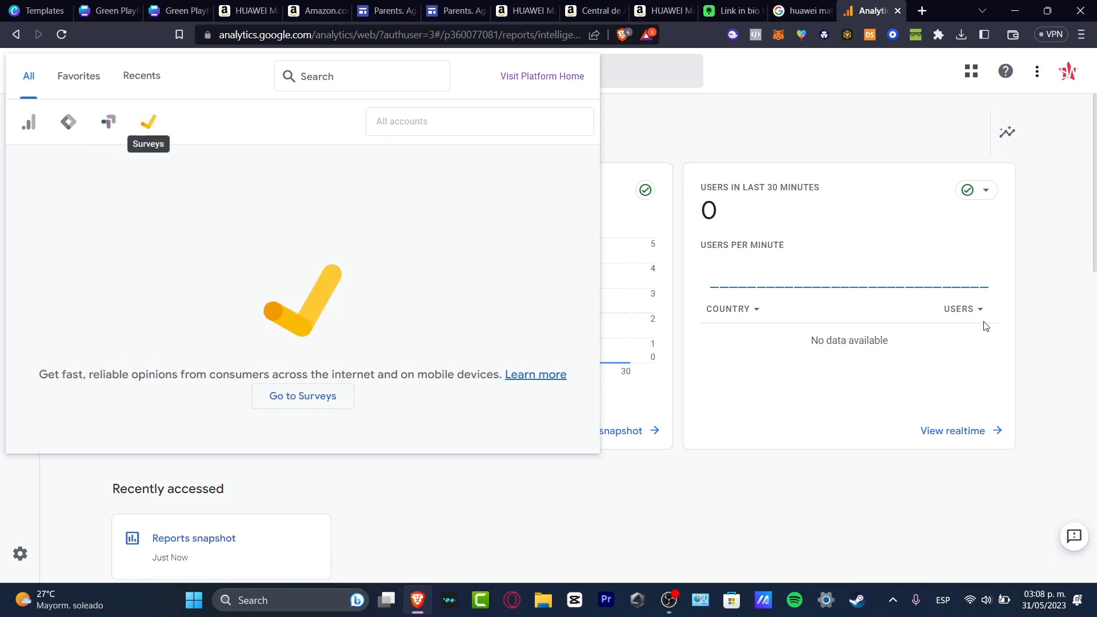
click(883, 153)
scroll(817, 208, down, 15)
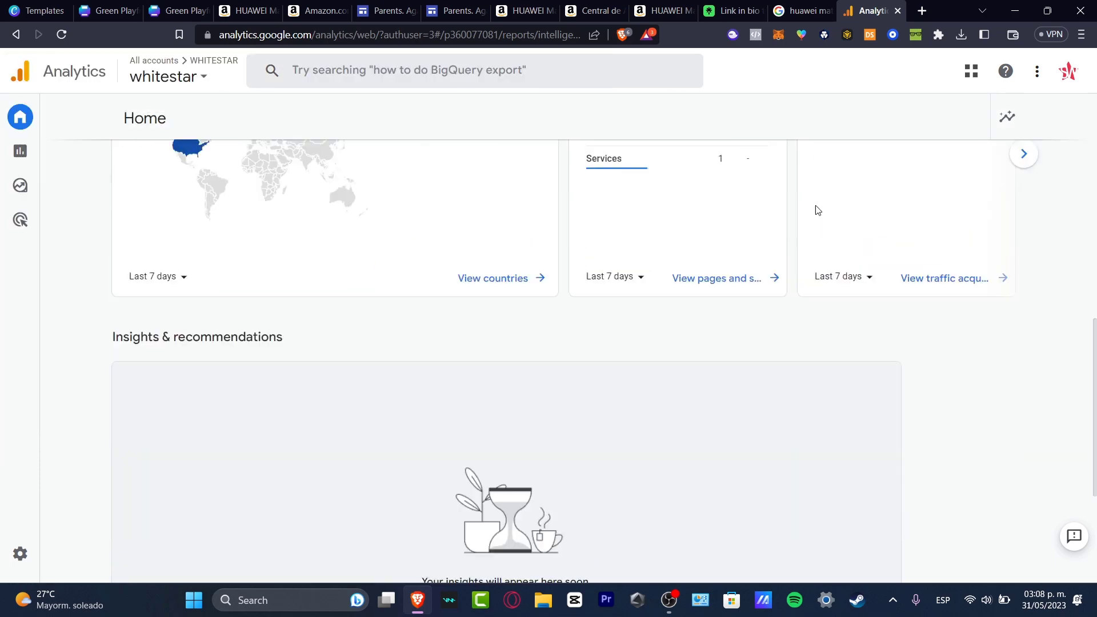
scroll(823, 209, up, 15)
scroll(854, 207, down, 5)
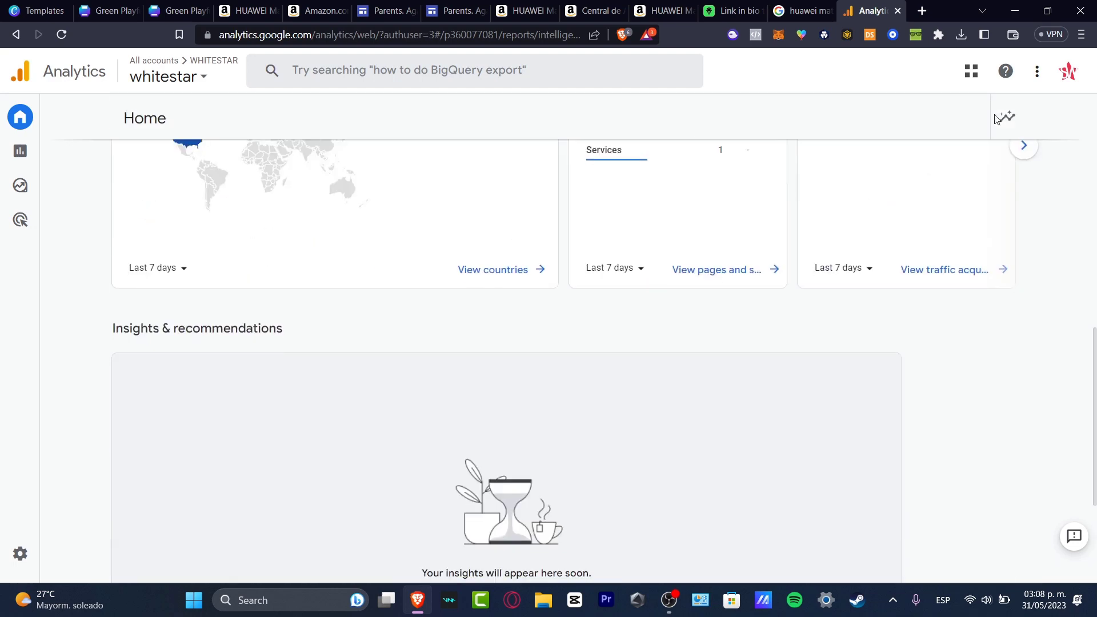
click(1068, 72)
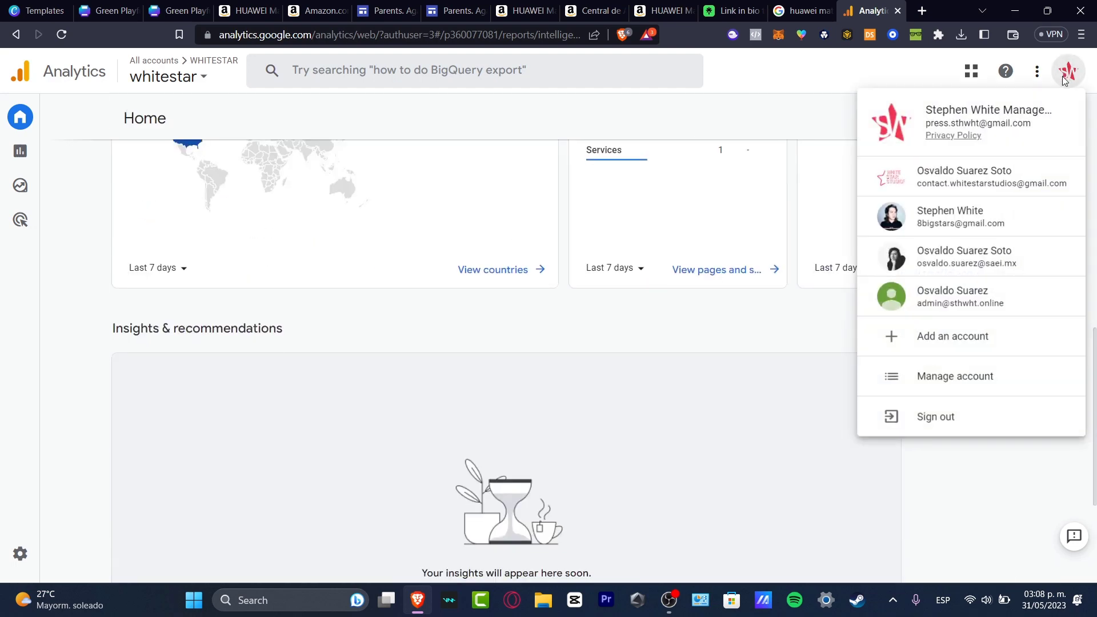
Switch to a different Google account, verify it, and begin Crear cuenta in Admin
click(1003, 258)
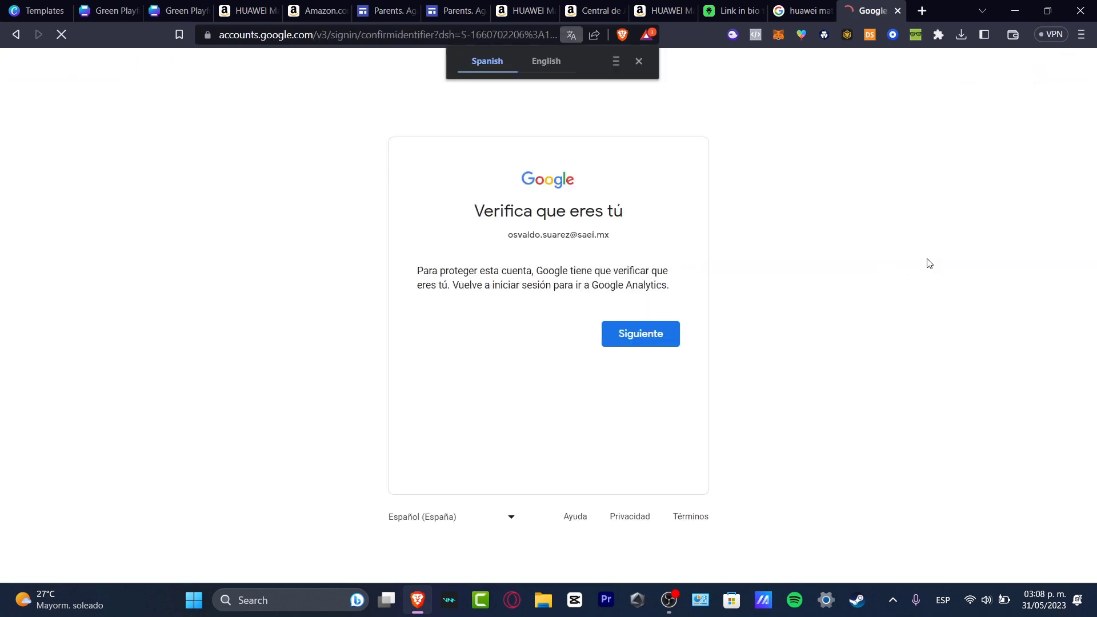
click(674, 333)
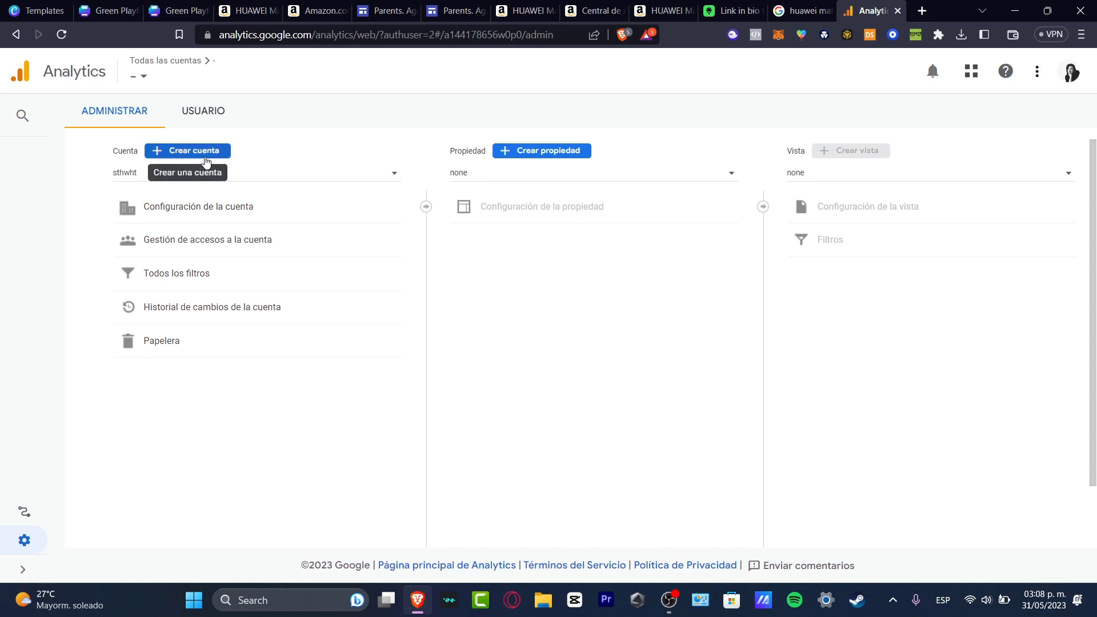
click(206, 154)
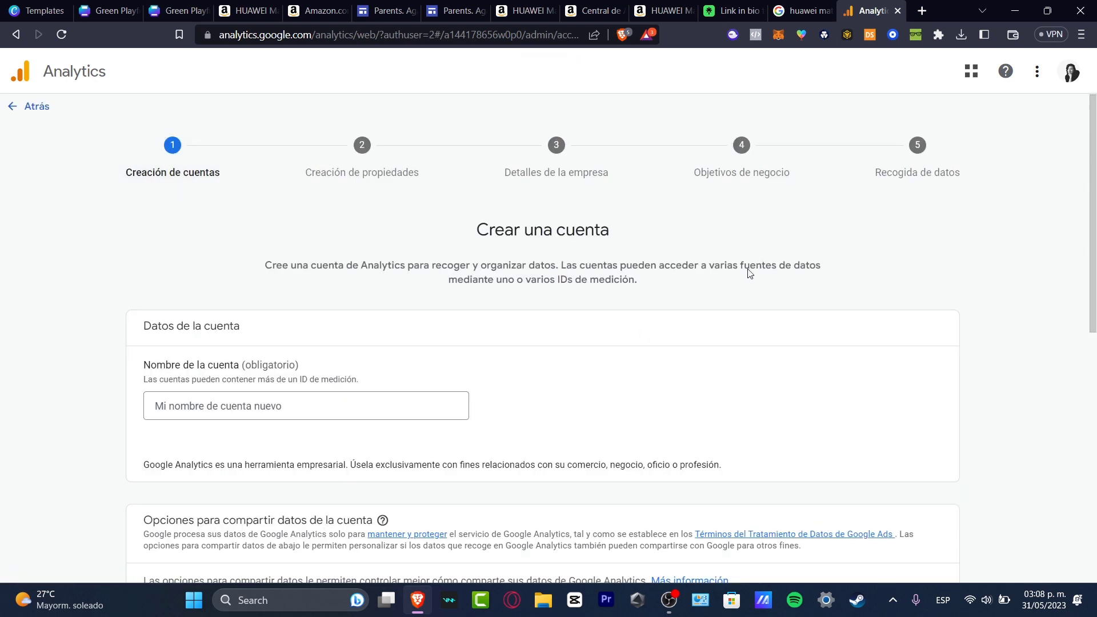
Accept the suggested account name and continue to the property step
click(426, 407)
key(Down)
key(Return)
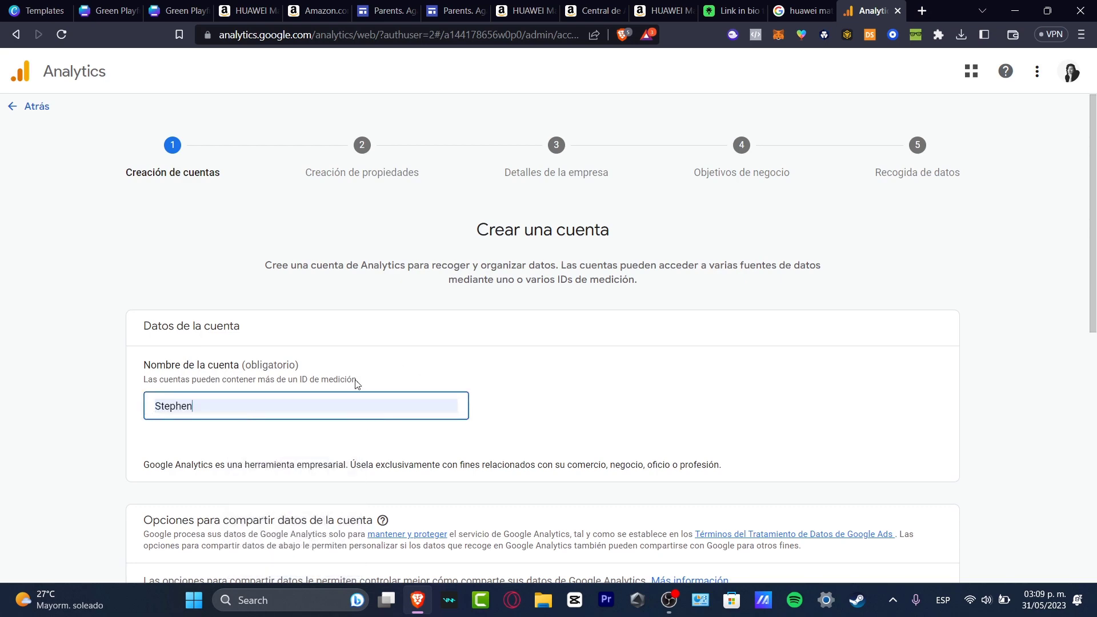
scroll(629, 366, down, 4)
scroll(628, 365, down, 4)
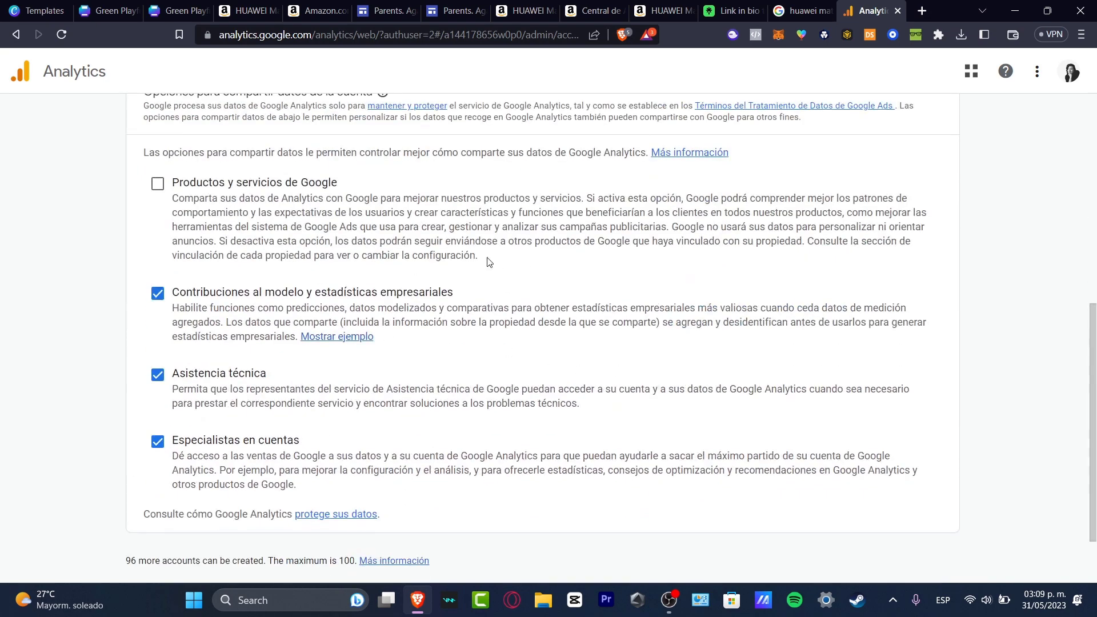
scroll(495, 264, down, 2)
click(159, 553)
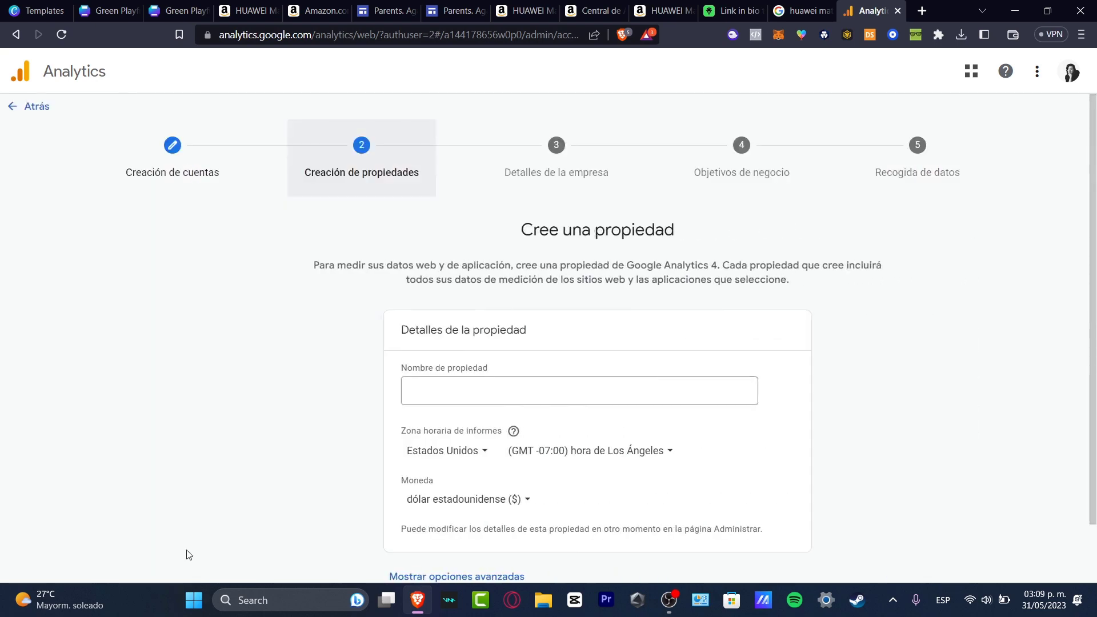
Name the new property SW1008 and continue to the business details
click(447, 386)
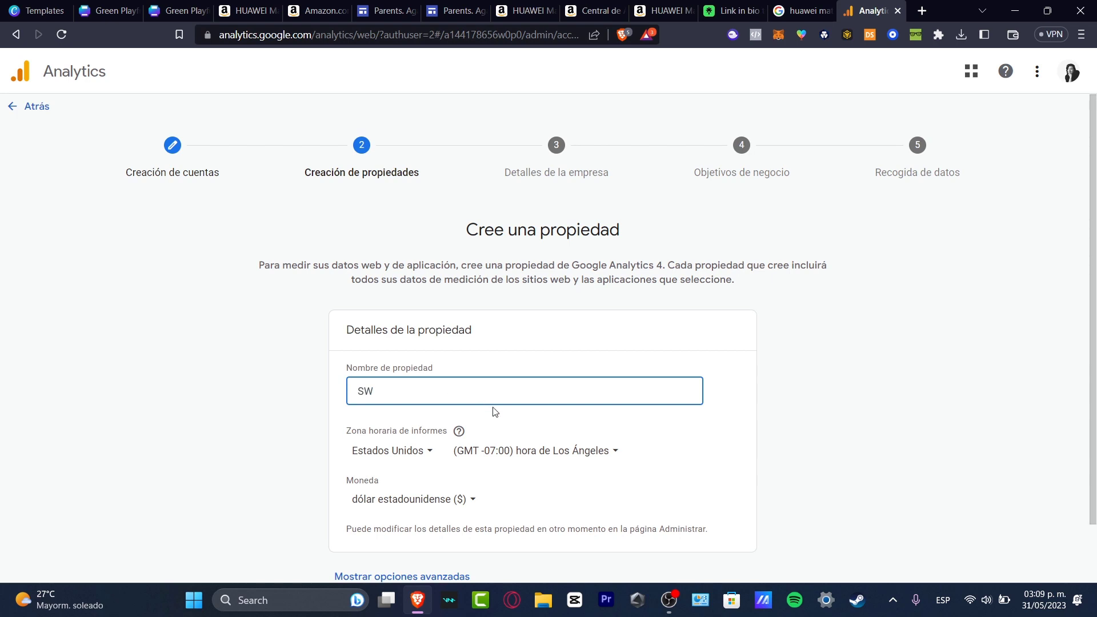
text(SW)
scroll(512, 422, down, 1)
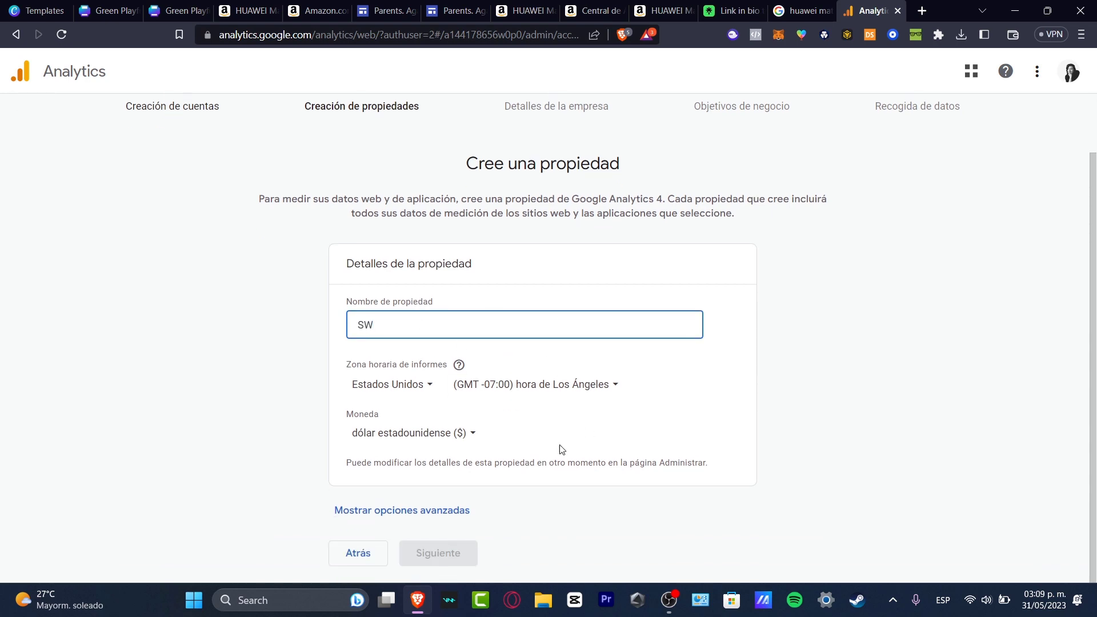
click(548, 441)
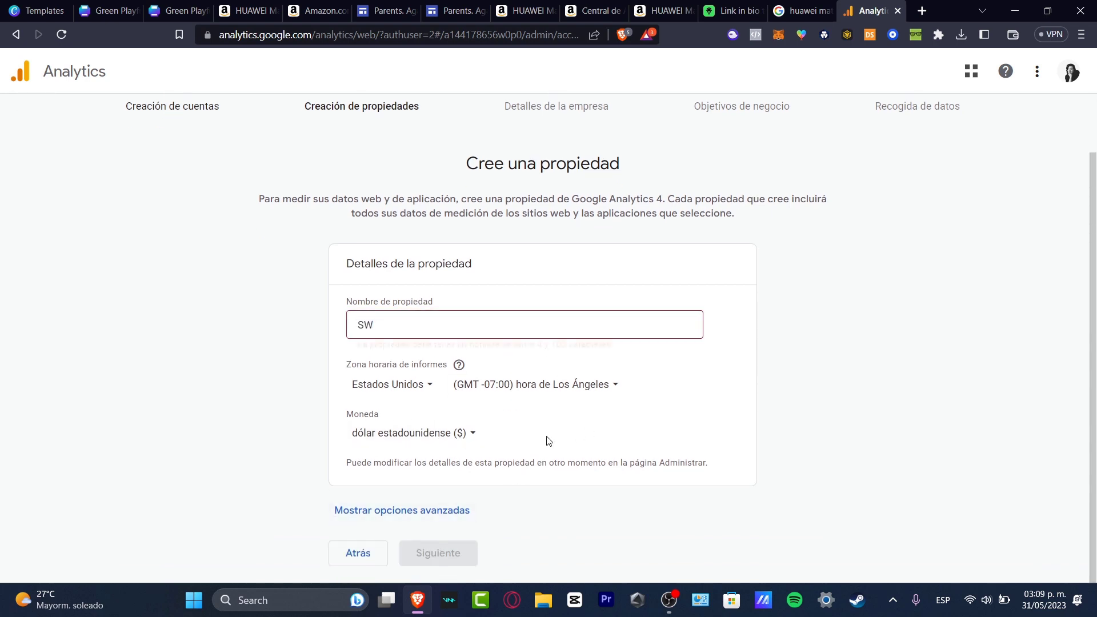
click(470, 321)
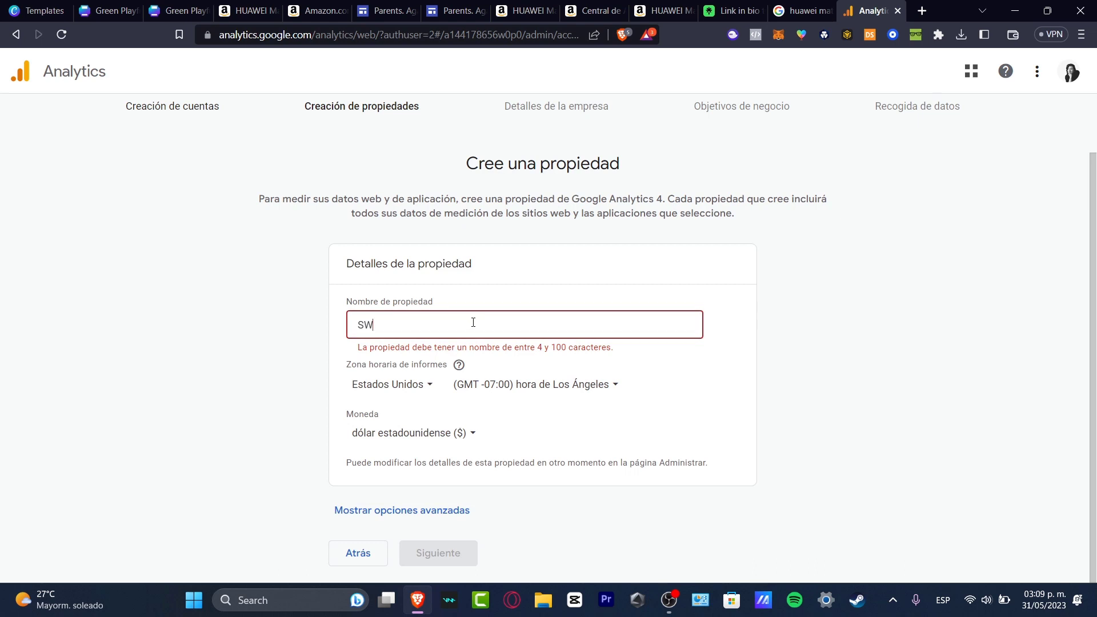
text(1008)
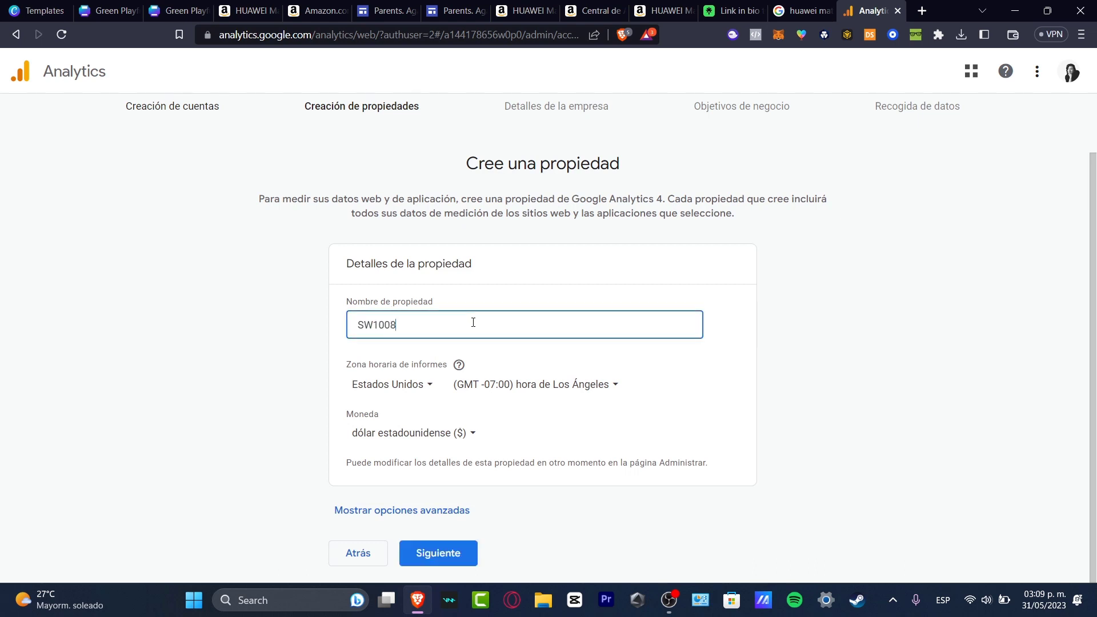
click(448, 555)
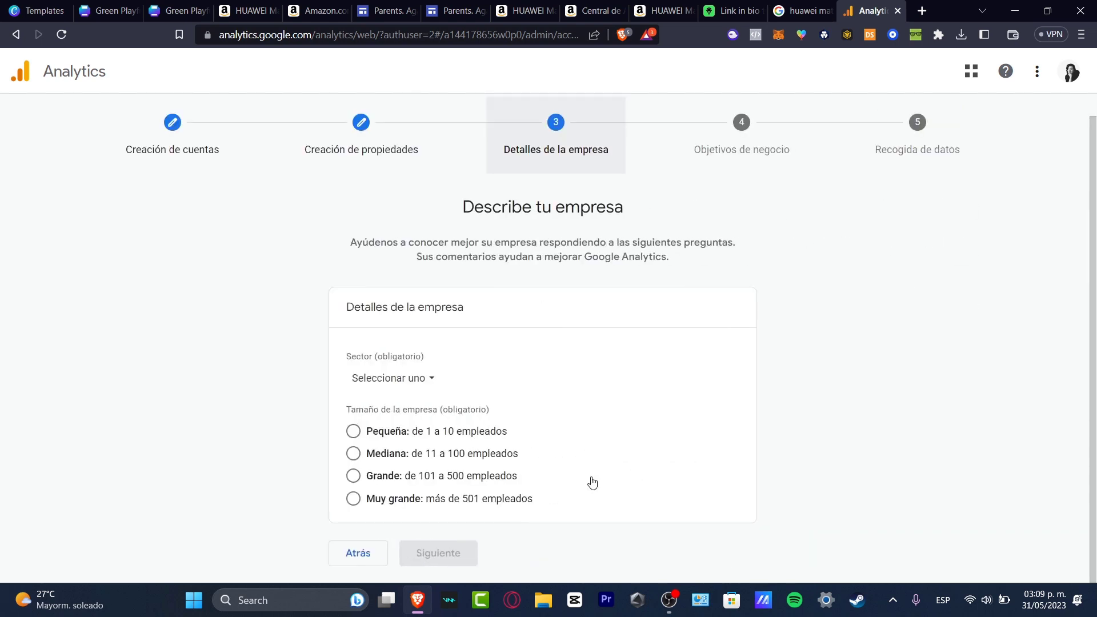
Set the business sector to Arte y entretenimiento and company size to Pequeña
click(400, 379)
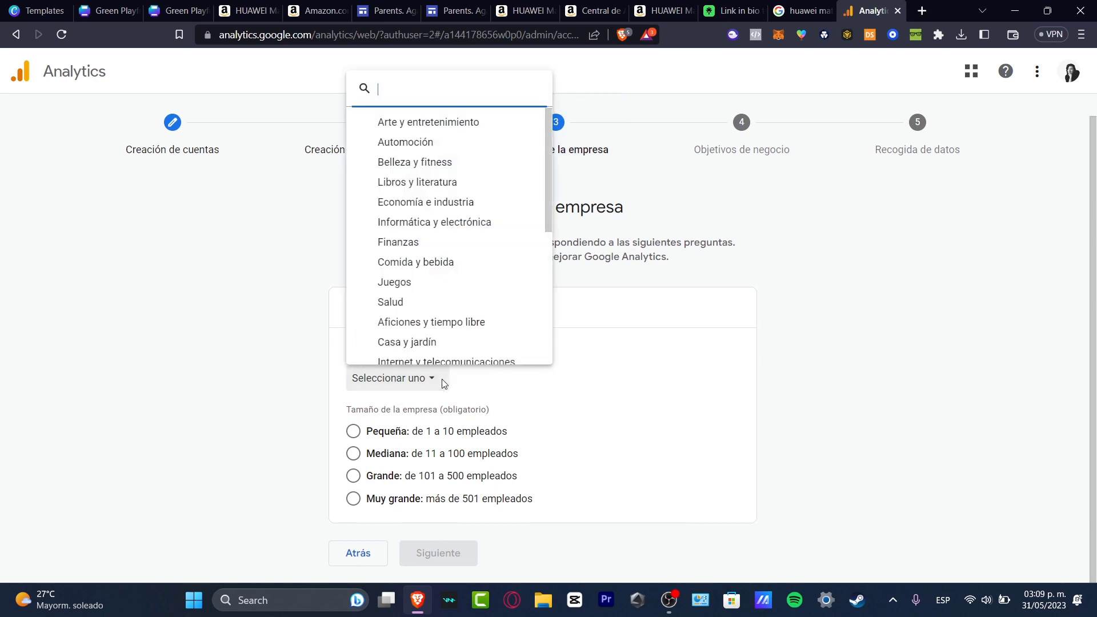
click(413, 434)
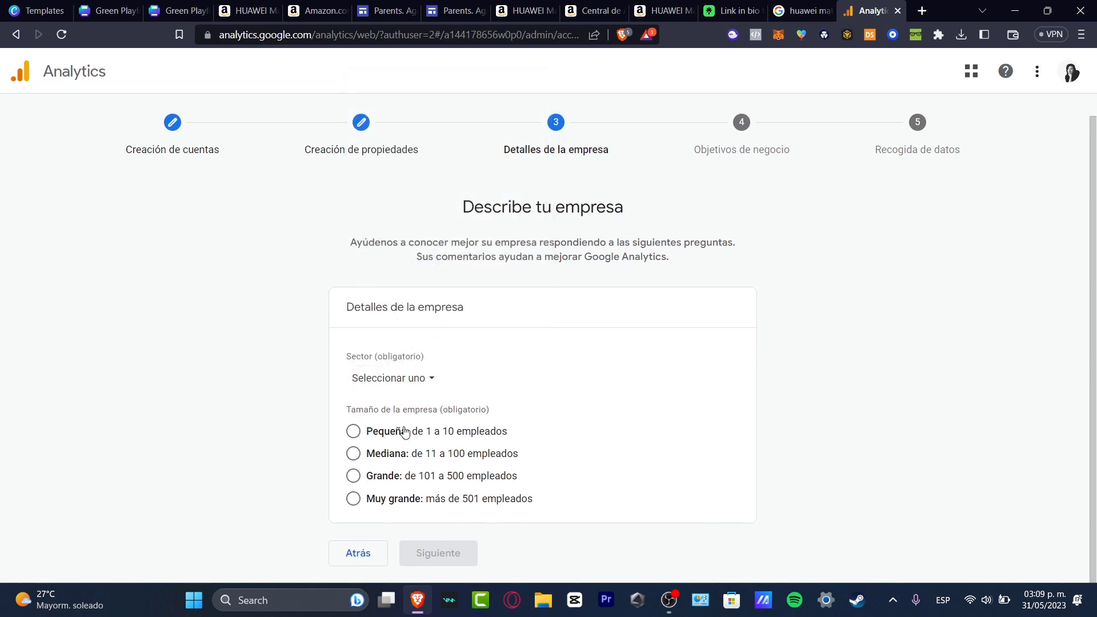
click(354, 431)
click(421, 379)
click(455, 126)
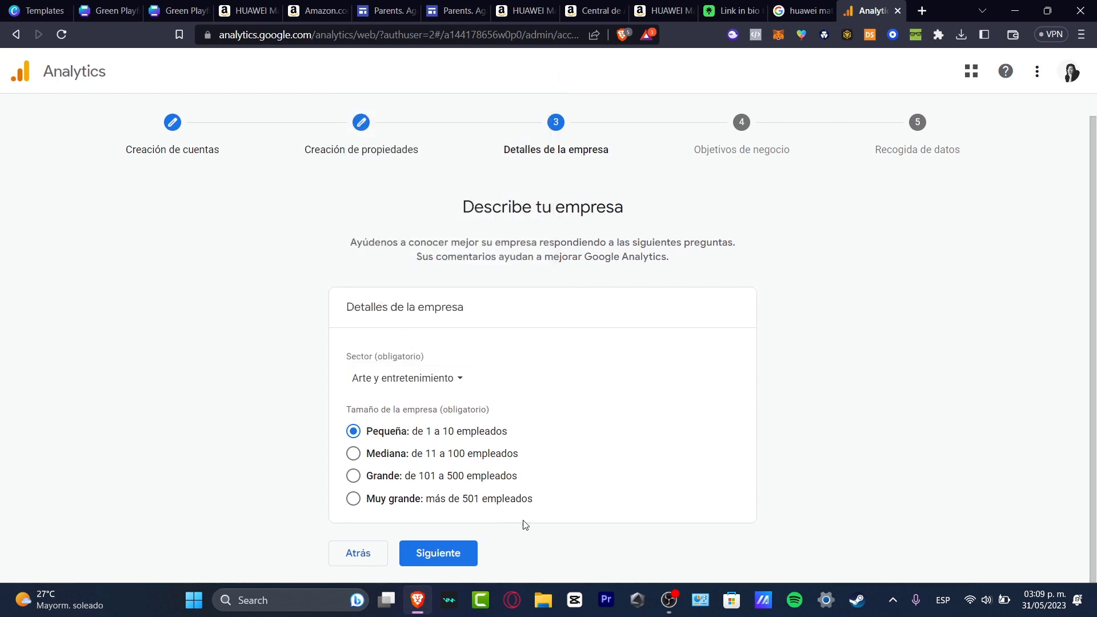
click(470, 563)
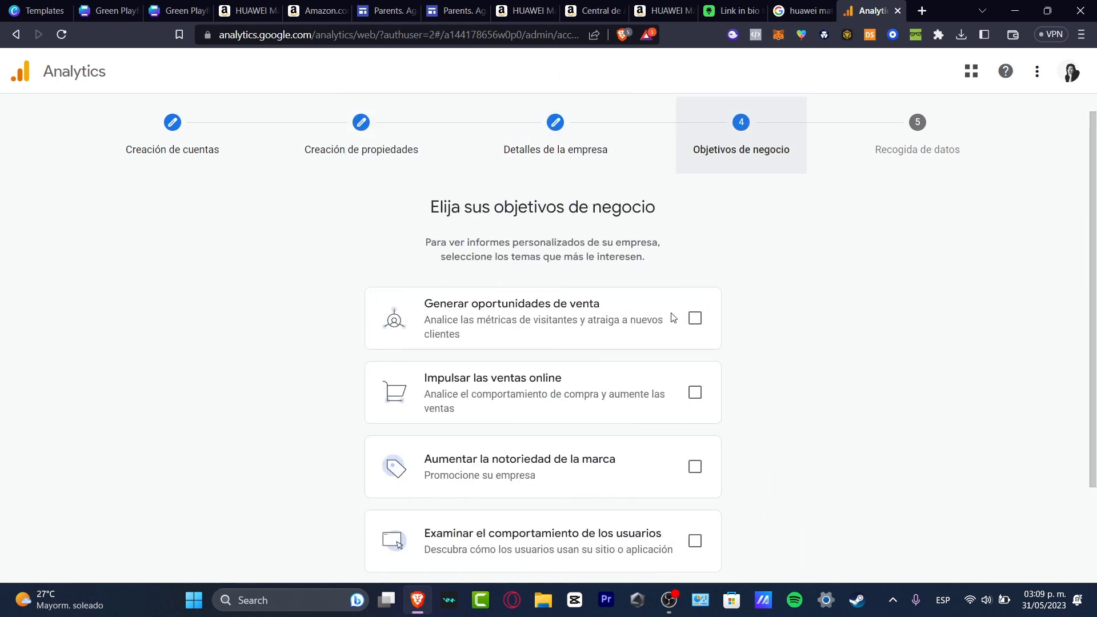
Choose Aumentar la notoriedad de la marca as the objective and create the account
scroll(689, 323, down, 2)
click(694, 343)
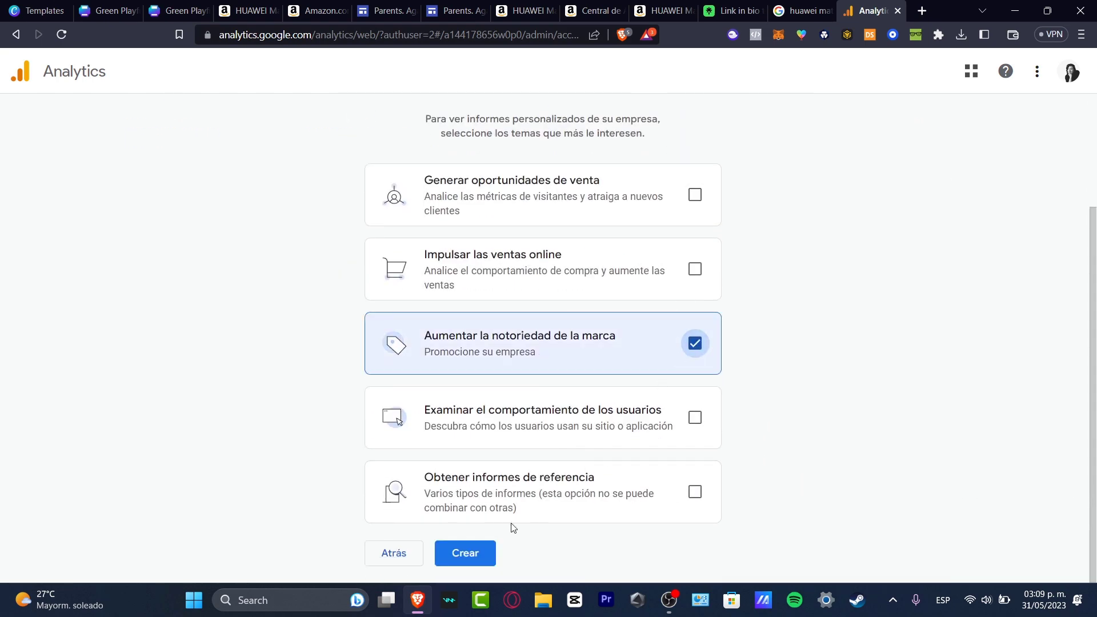
click(465, 553)
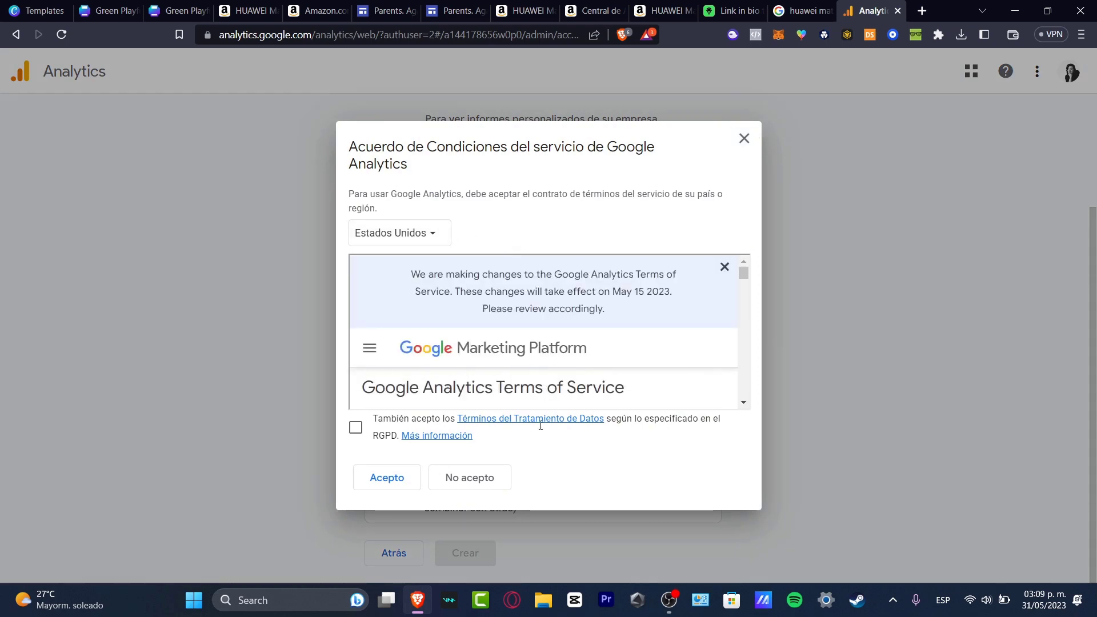
Accept the terms and data-processing terms, skip data collection, and go to the home page
click(355, 427)
click(403, 483)
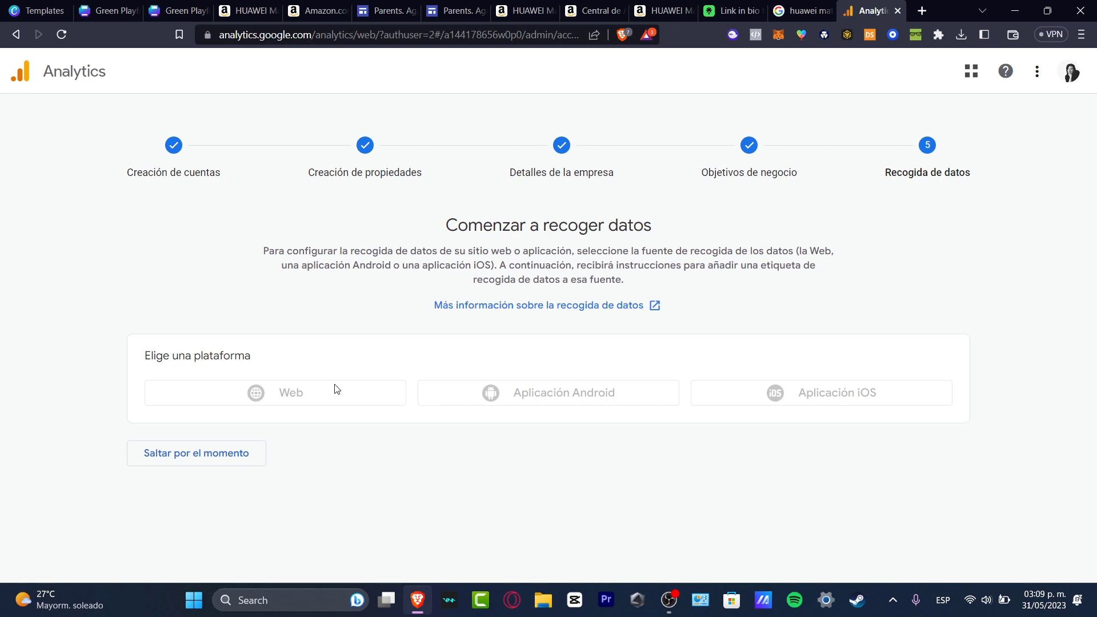
click(245, 454)
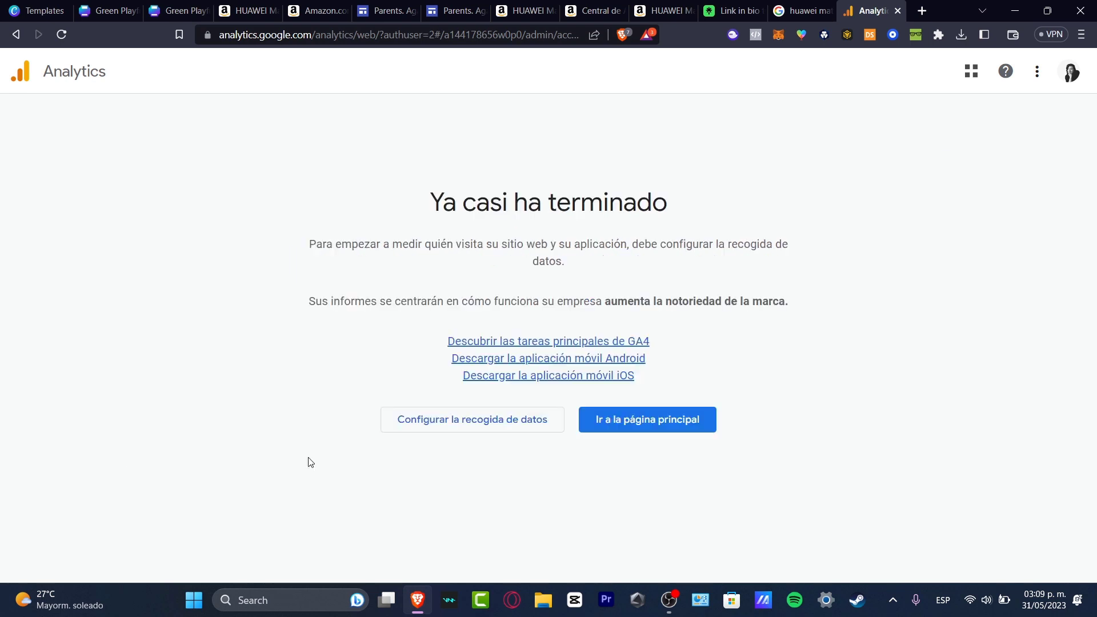
scroll(706, 402, down, 1)
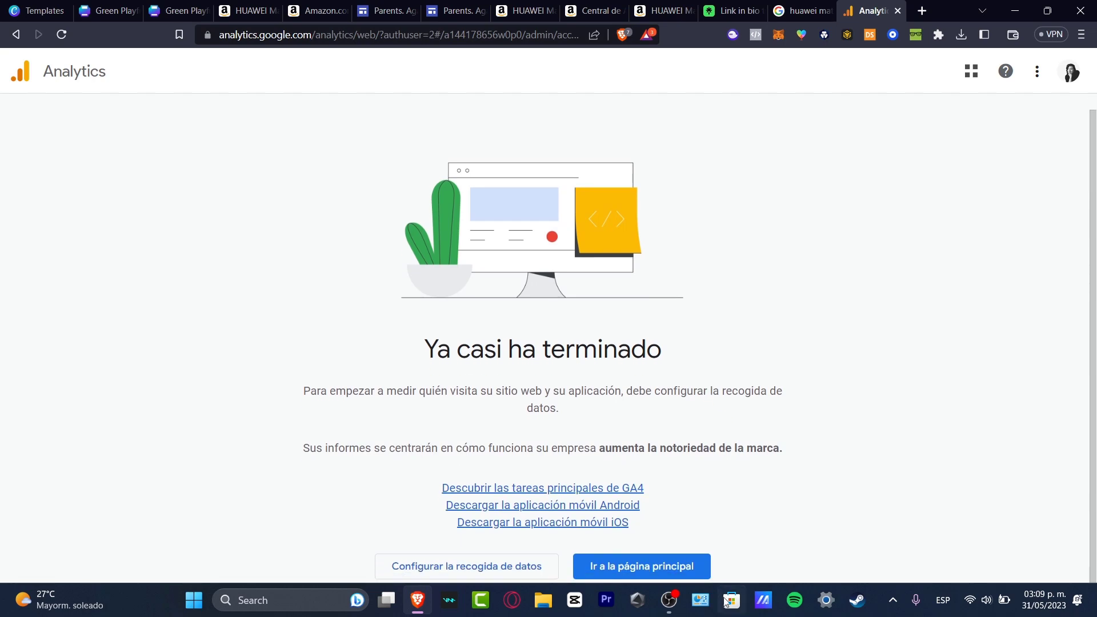
click(662, 573)
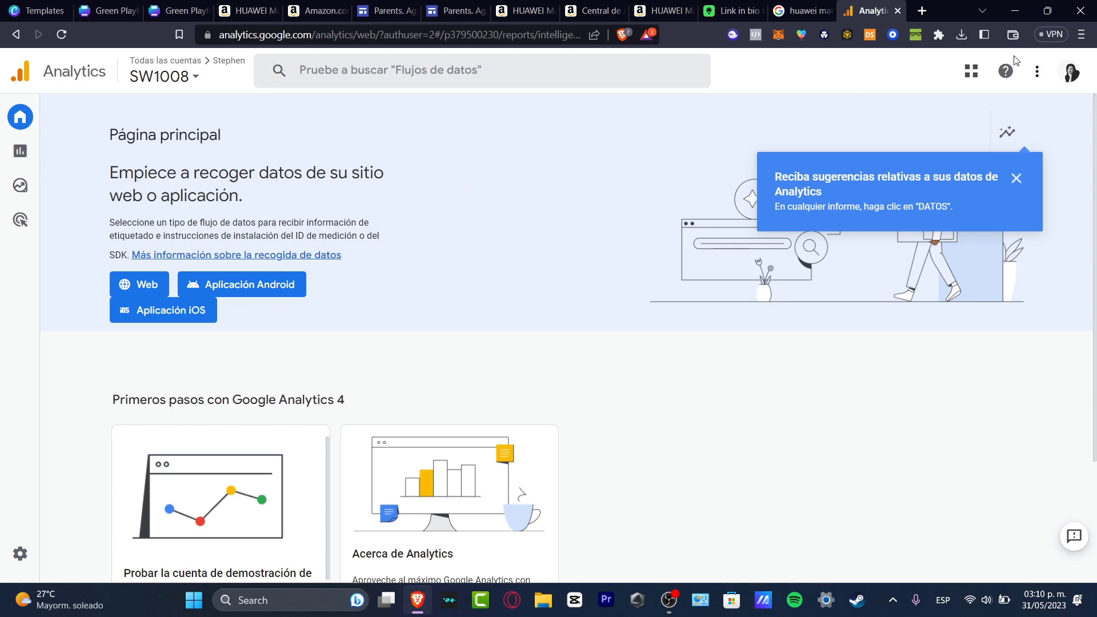
Switch to the other Google account and open its Admin settings
click(1016, 178)
click(1070, 72)
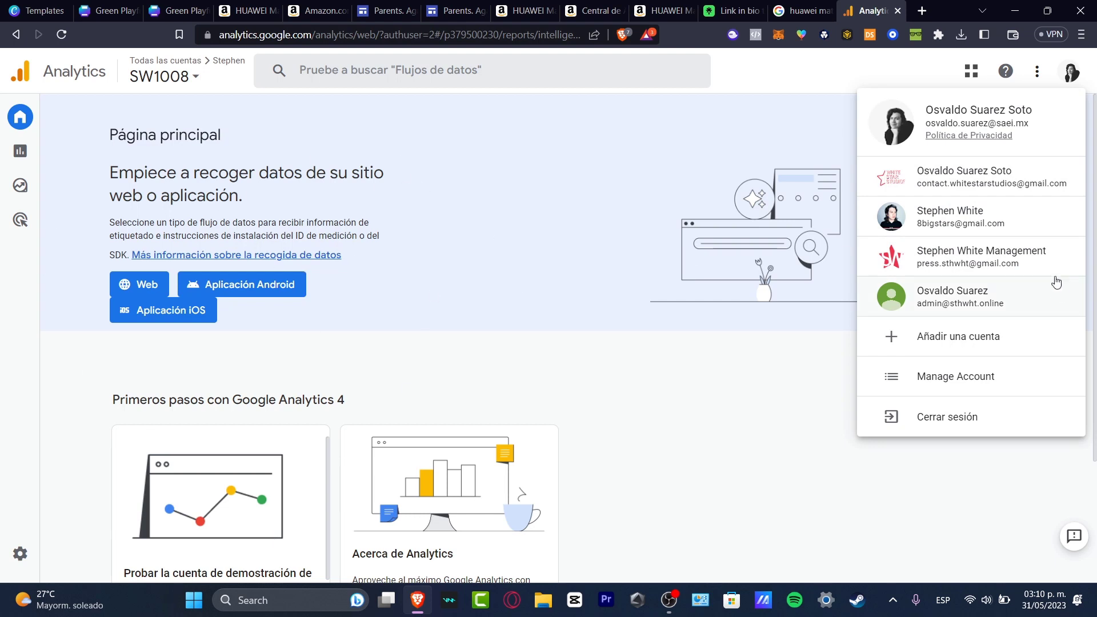
click(1007, 223)
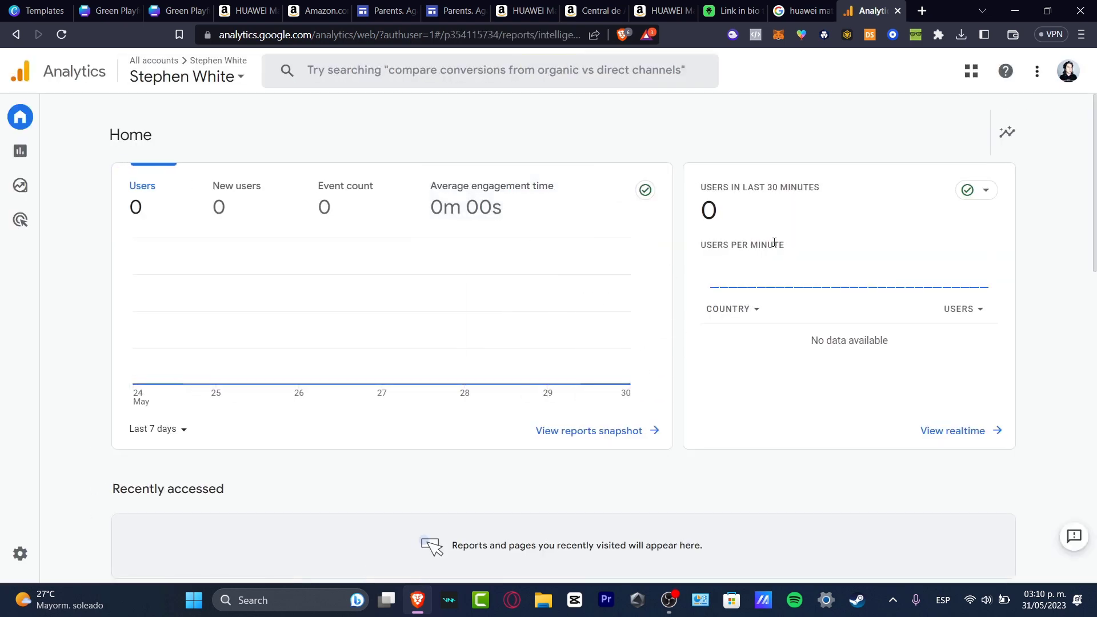
click(25, 153)
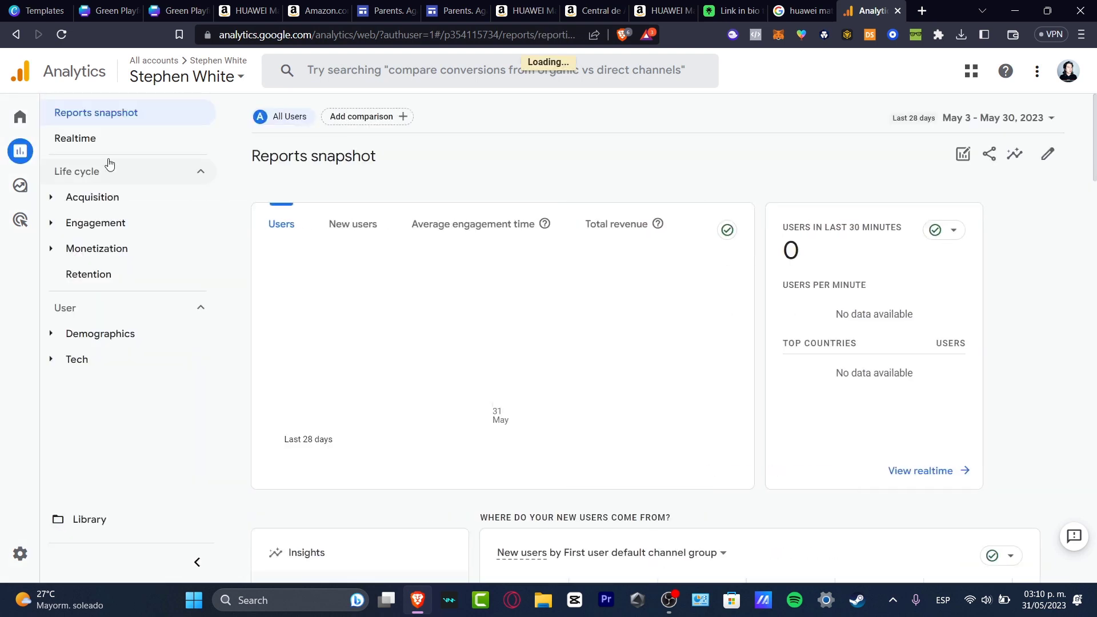
click(5, 564)
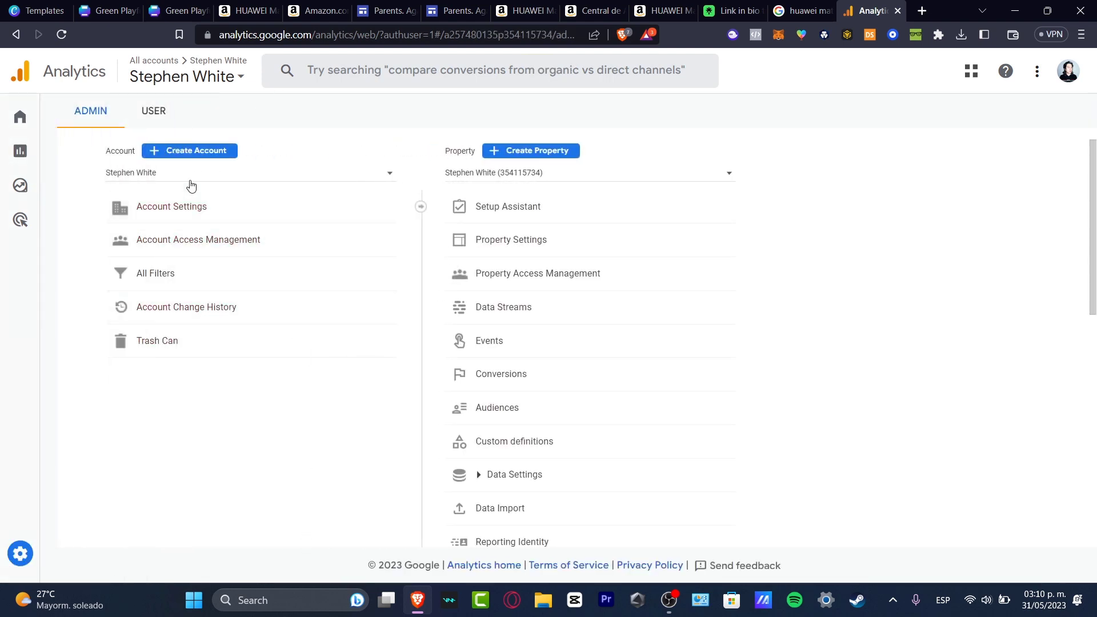
Select the other Analytics account and the STHWHT property, then open Property Settings
click(151, 176)
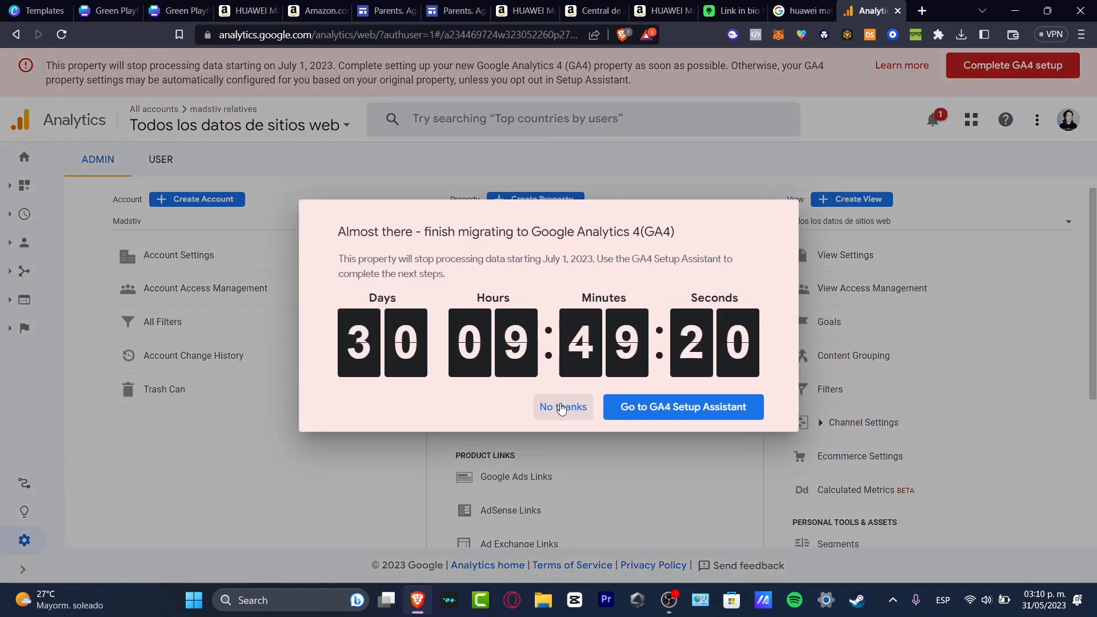
click(562, 406)
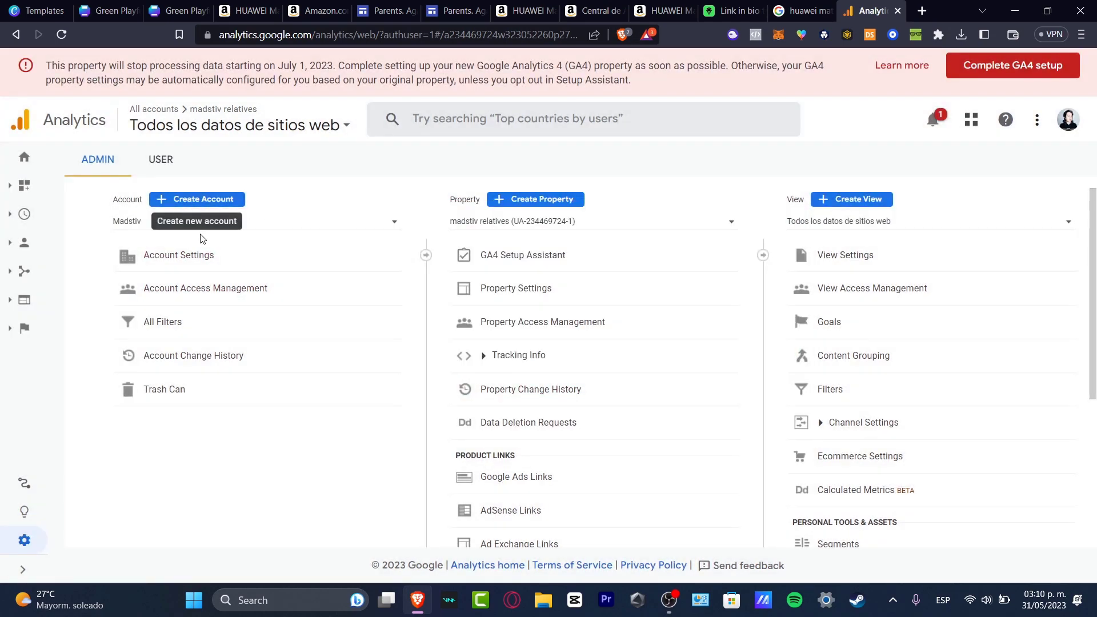
click(130, 221)
click(167, 284)
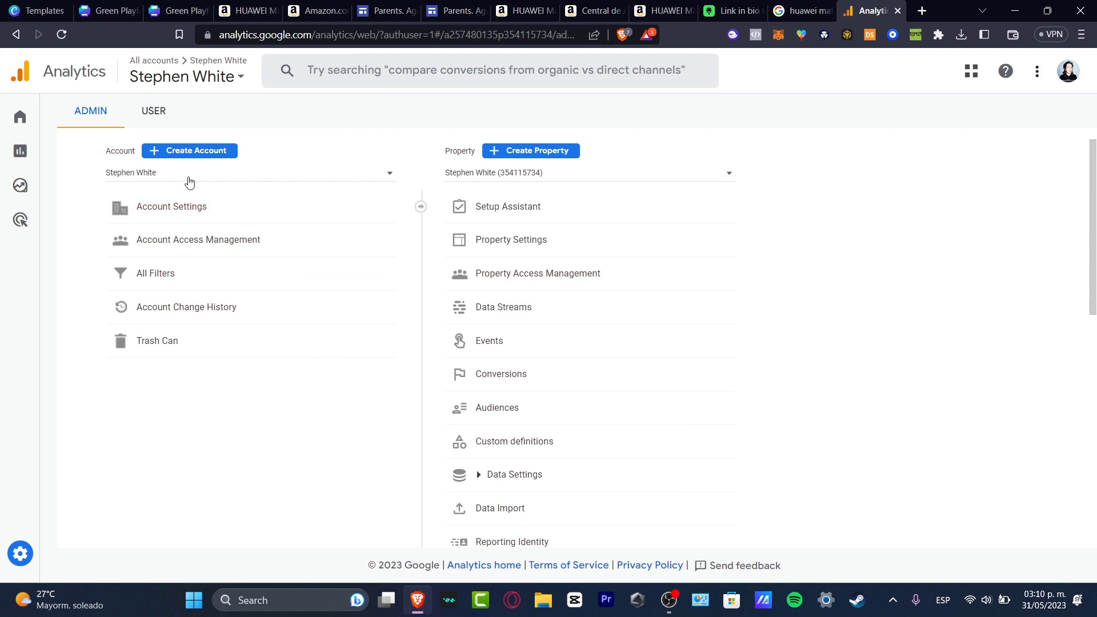
click(526, 174)
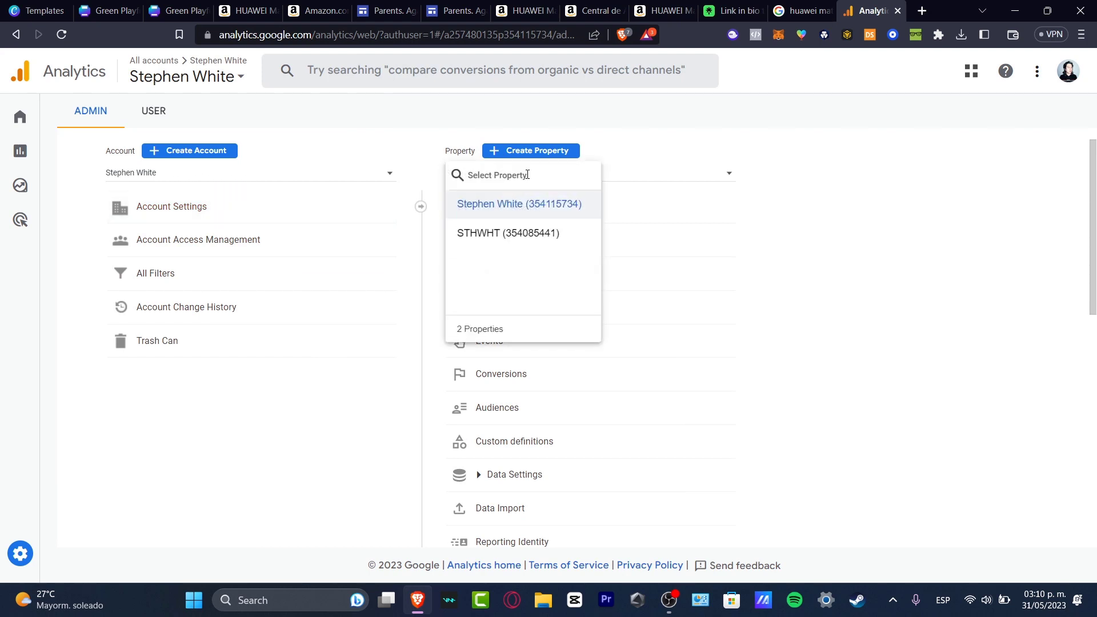
click(558, 232)
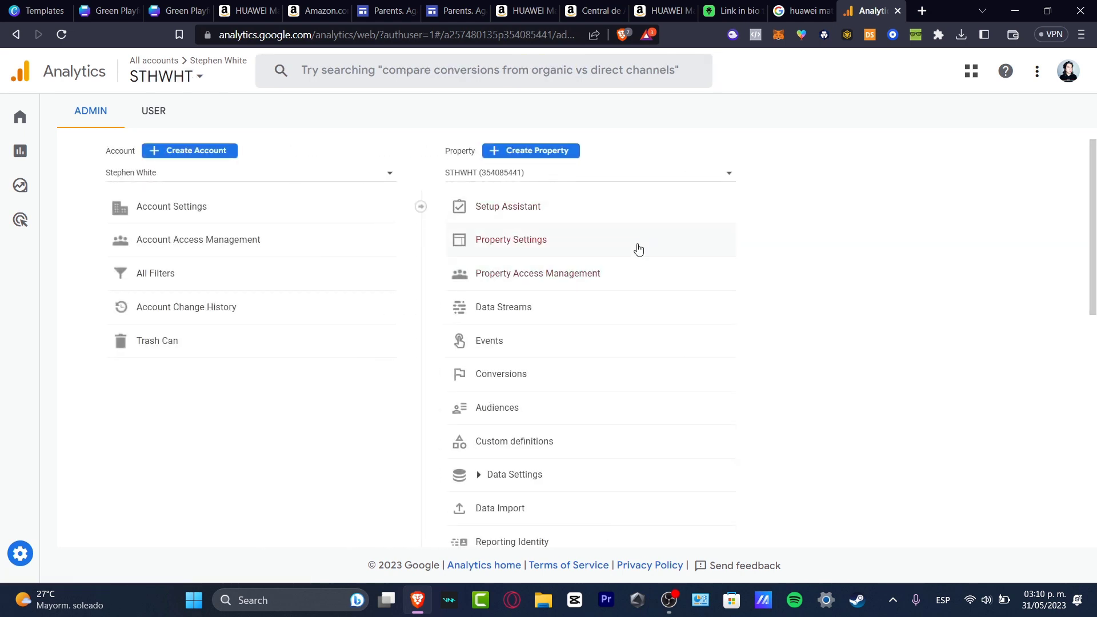
scroll(631, 263, down, 8)
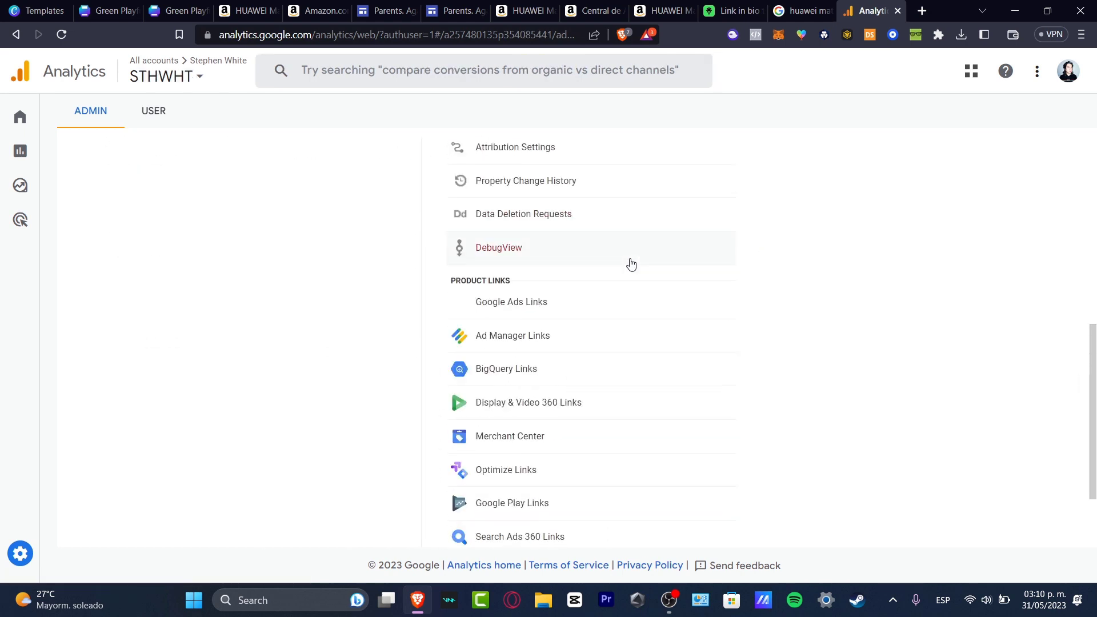
scroll(598, 315, down, 2)
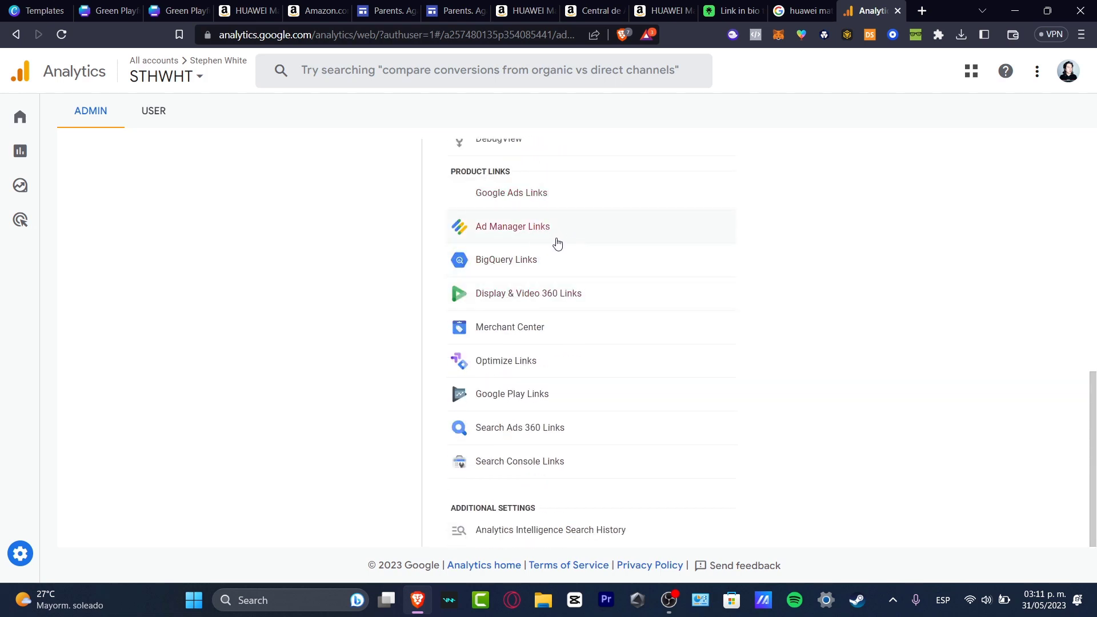
scroll(557, 244, up, 10)
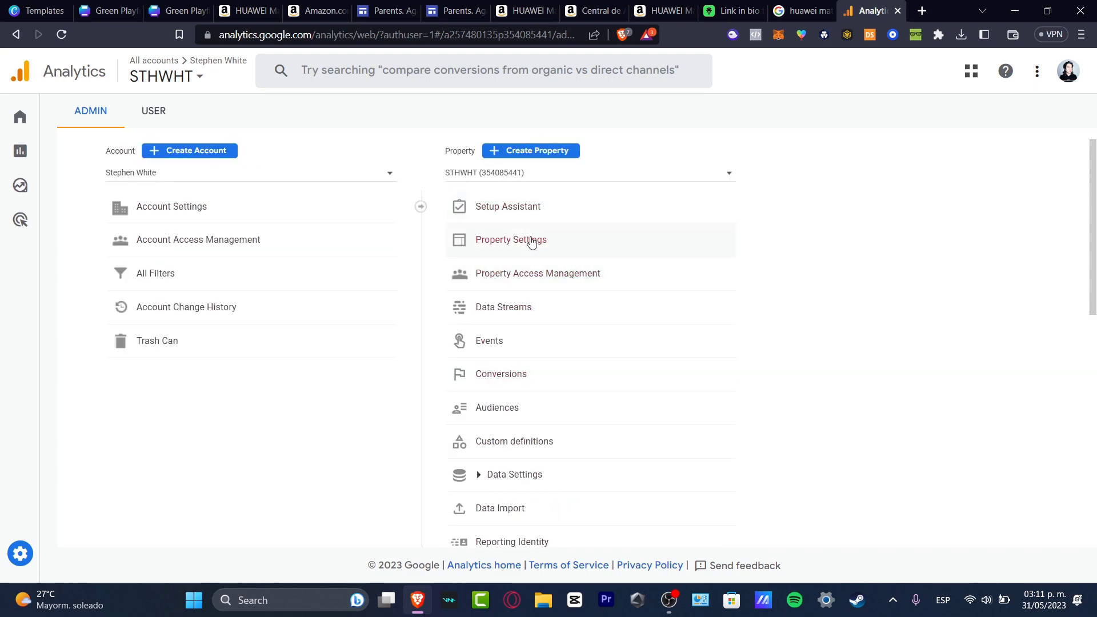
click(534, 242)
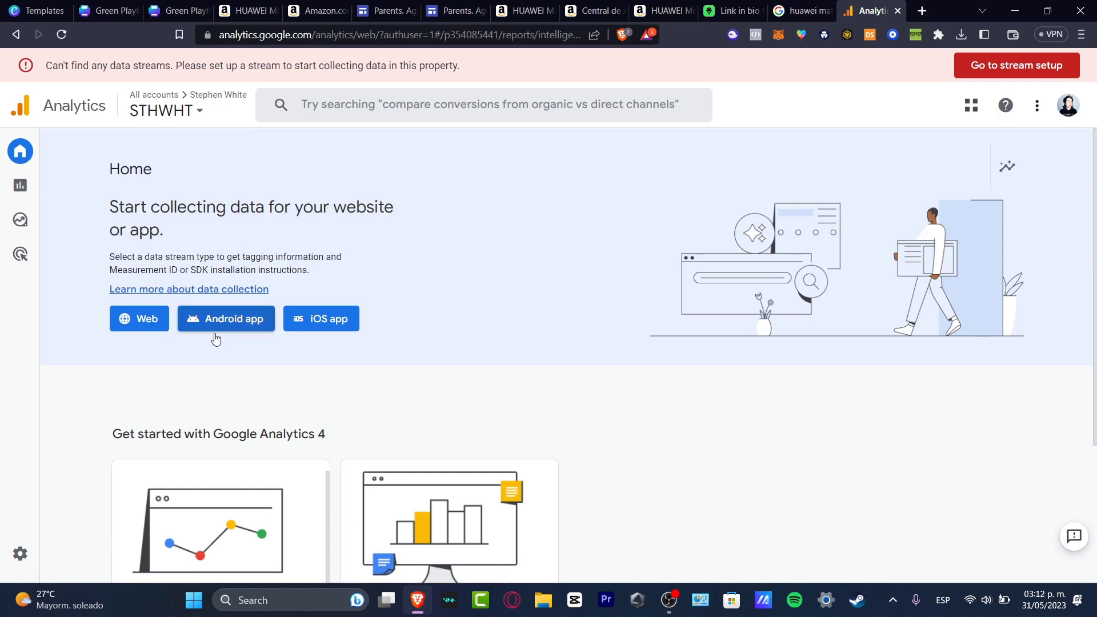
Open the blank web data stream form, then switch to the published Parents. Again site
drag(208, 211, 420, 238)
scroll(472, 265, down, 3)
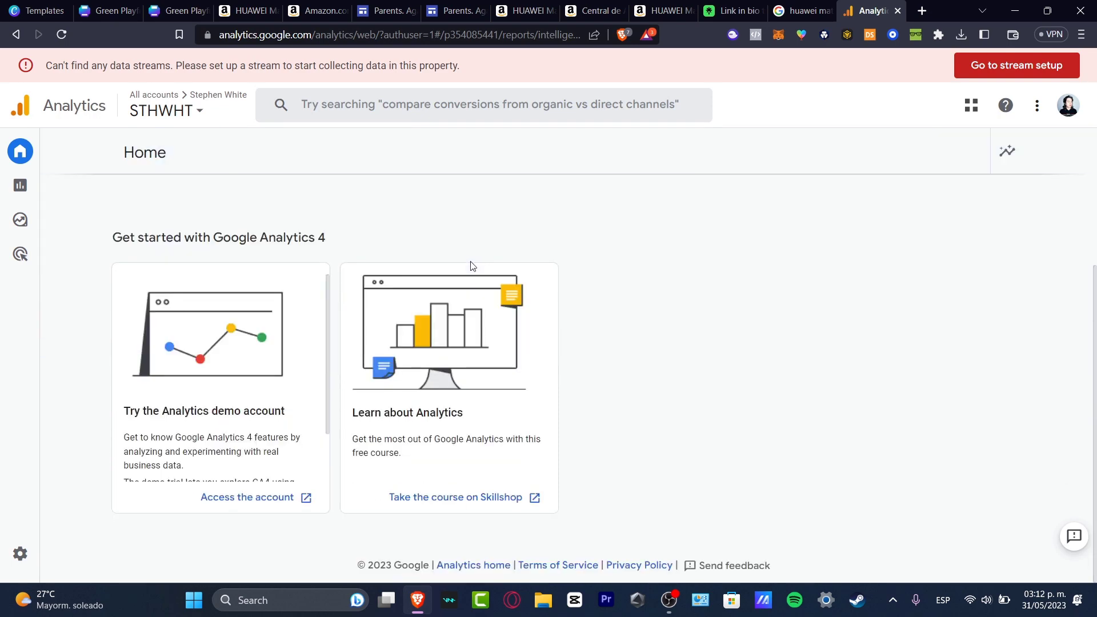
scroll(472, 266, up, 3)
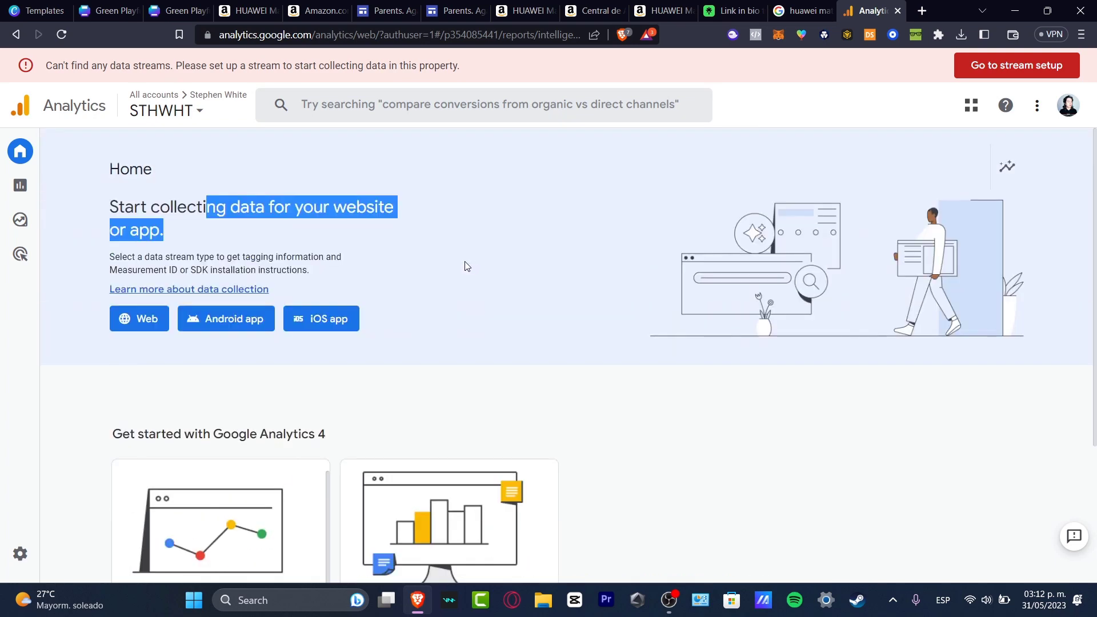
click(145, 319)
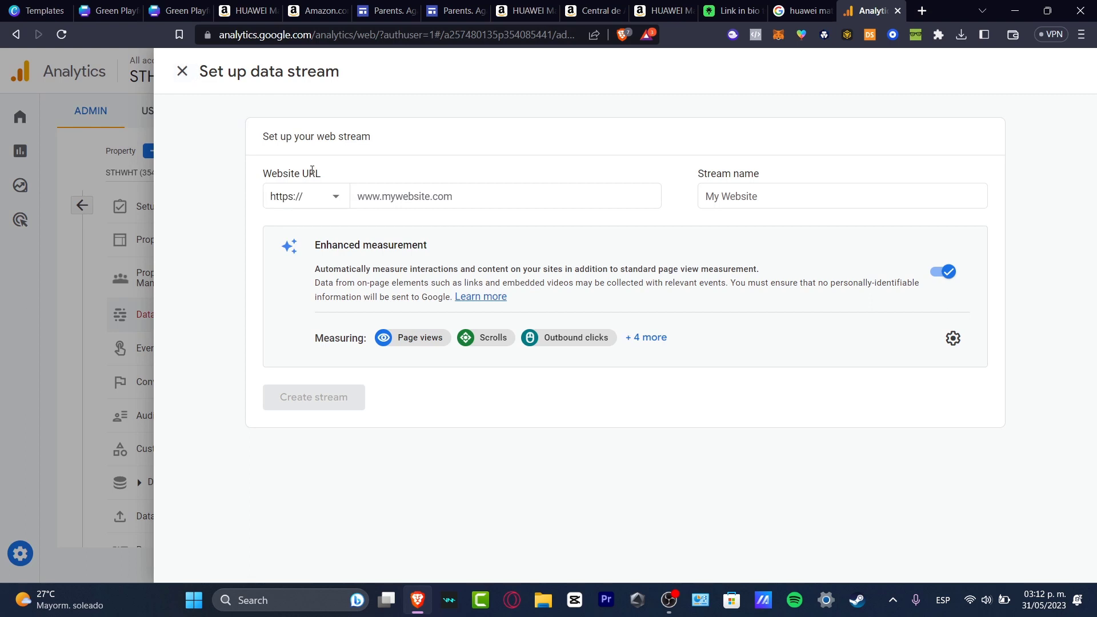
drag(310, 173, 321, 173)
drag(711, 173, 768, 176)
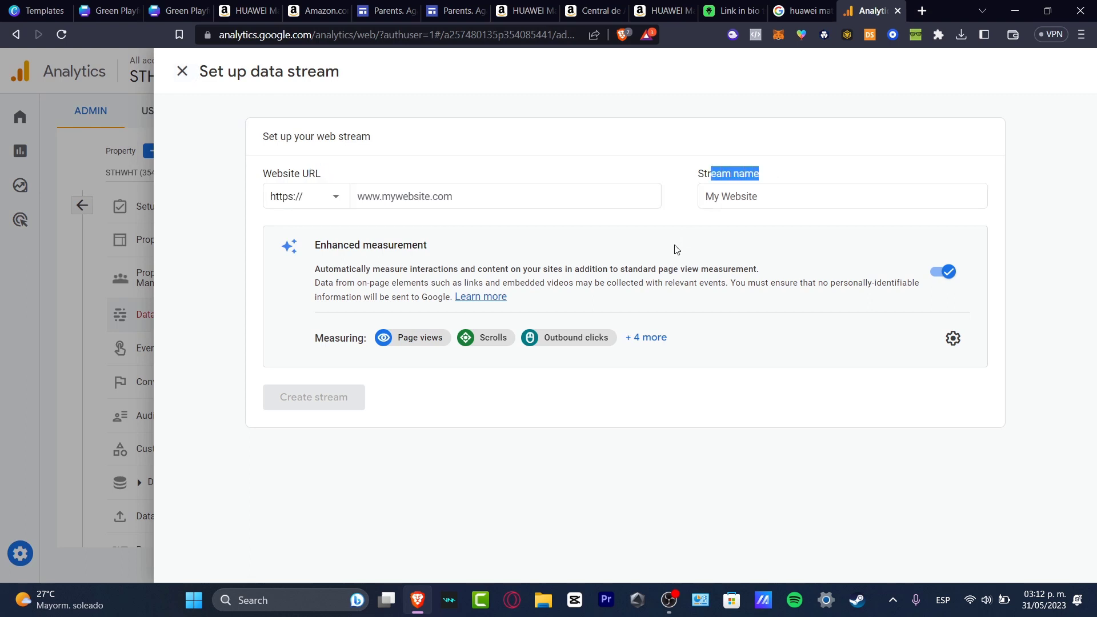
click(469, 6)
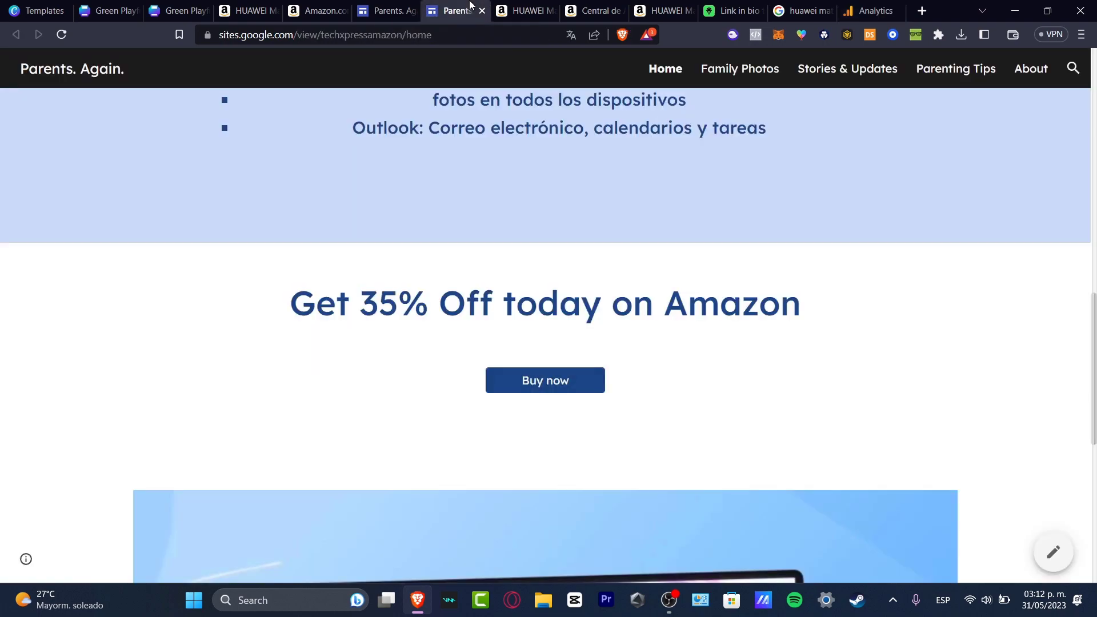
Open the site's Settings > Analytics in the Google Sites editor, leaving the measurement ID empty
scroll(615, 255, up, 10)
scroll(615, 255, down, 10)
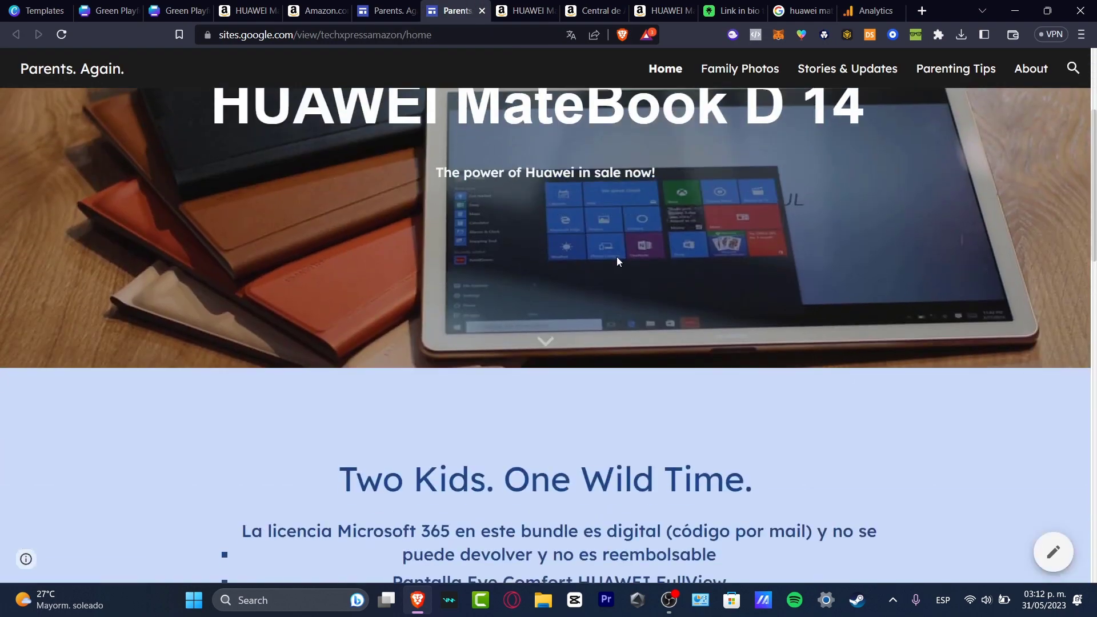
scroll(617, 261, down, 8)
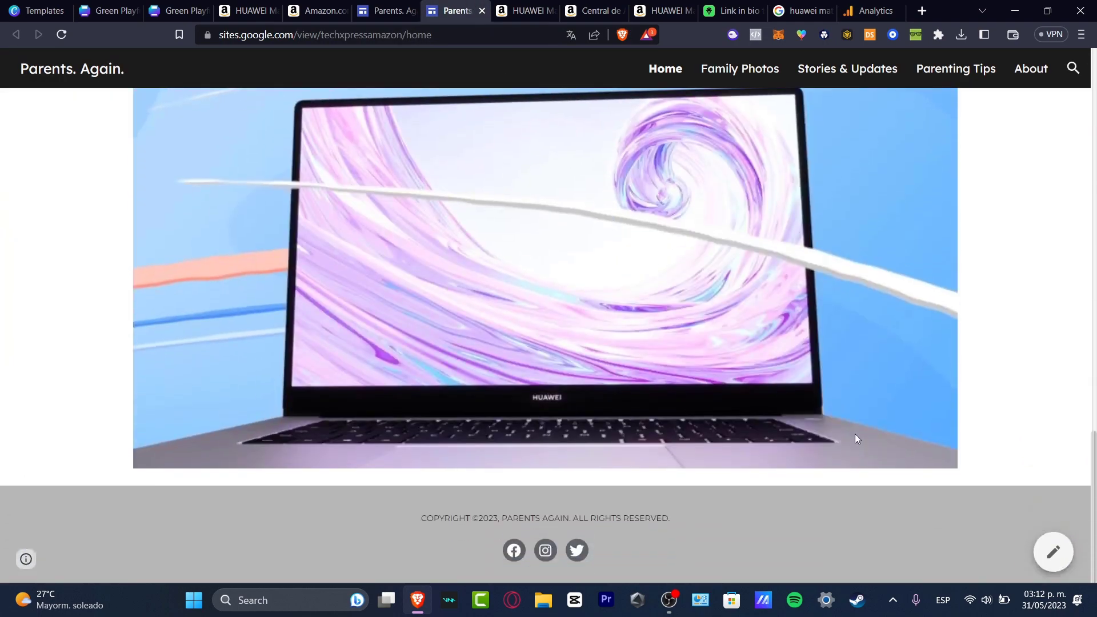
click(387, 10)
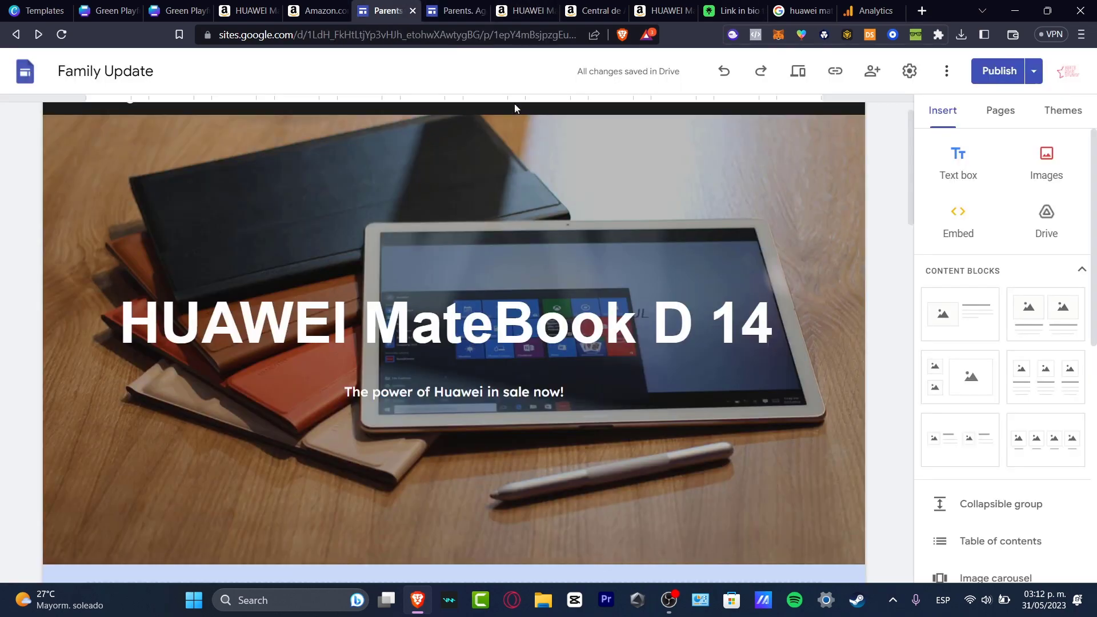
scroll(874, 251, up, 1)
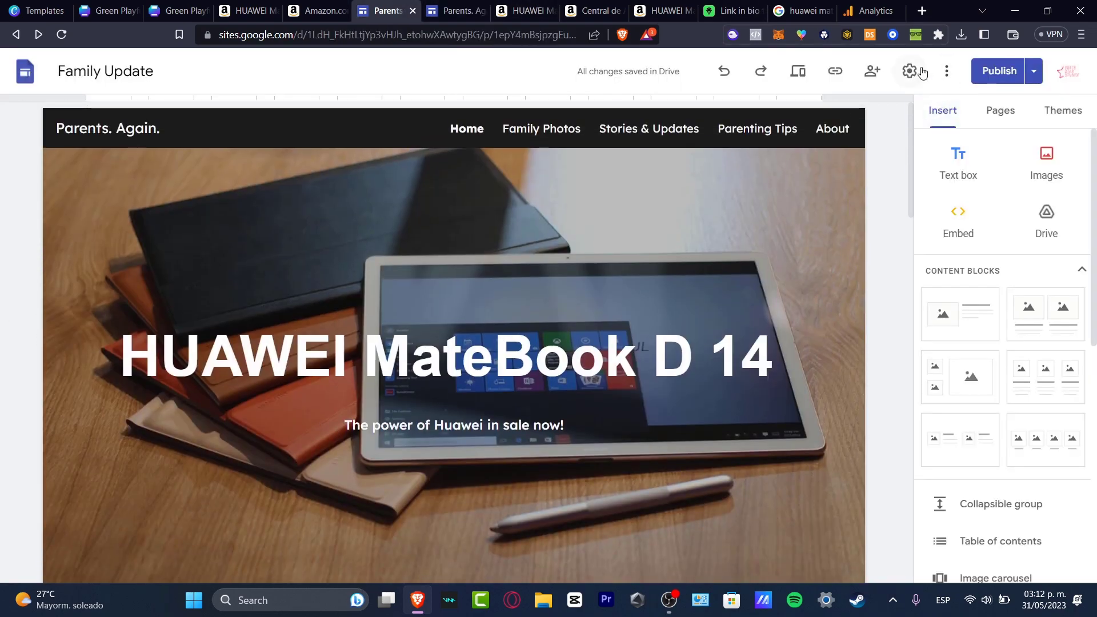
click(911, 71)
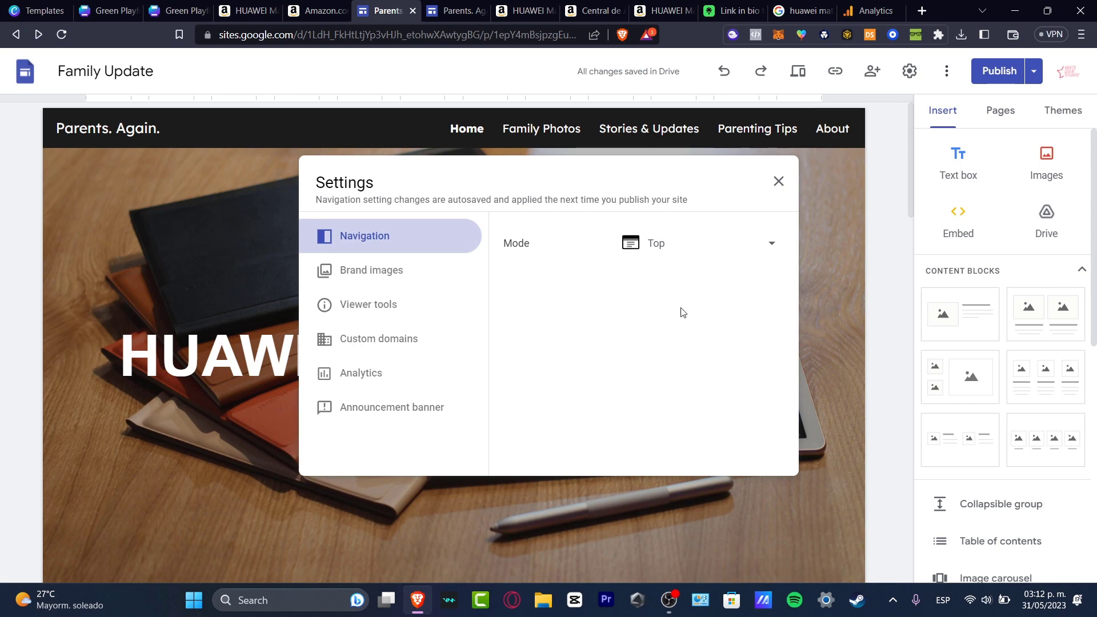
click(388, 381)
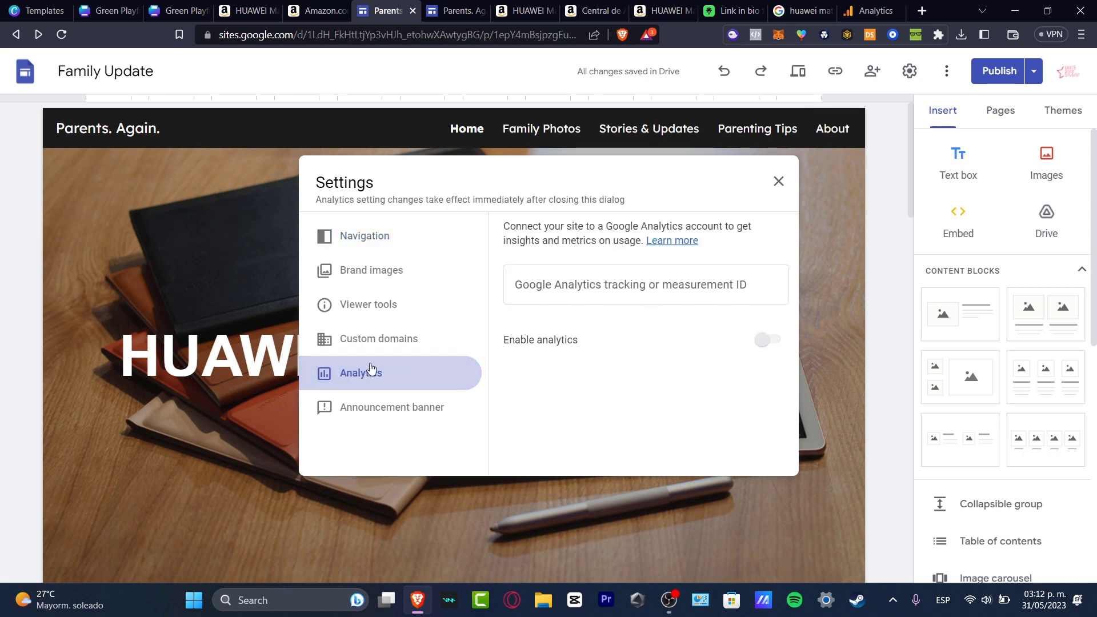
click(567, 292)
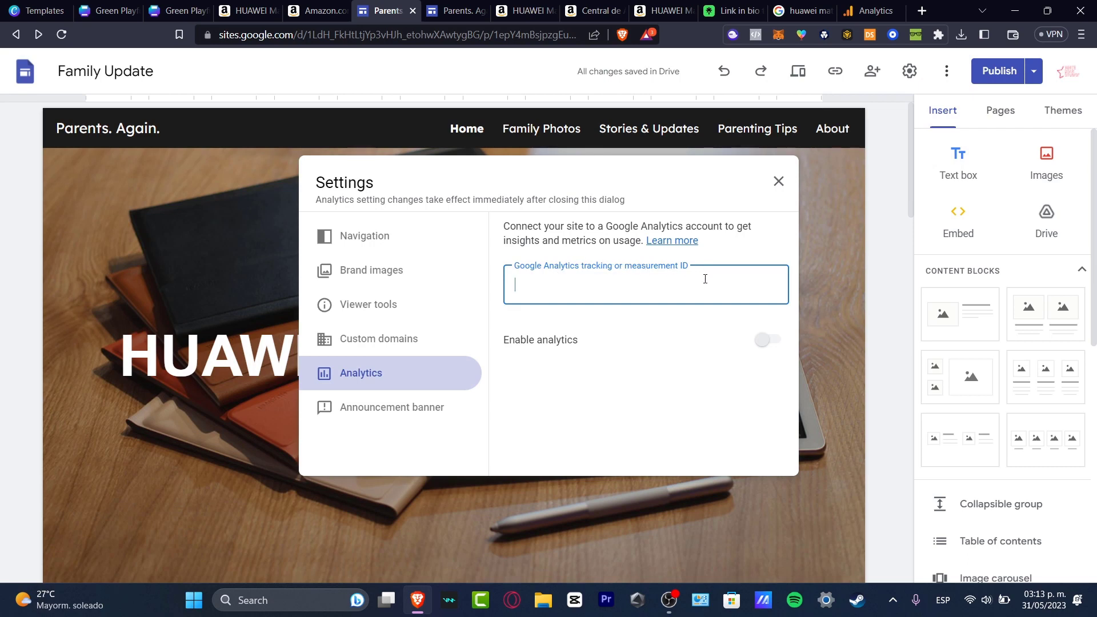
click(736, 346)
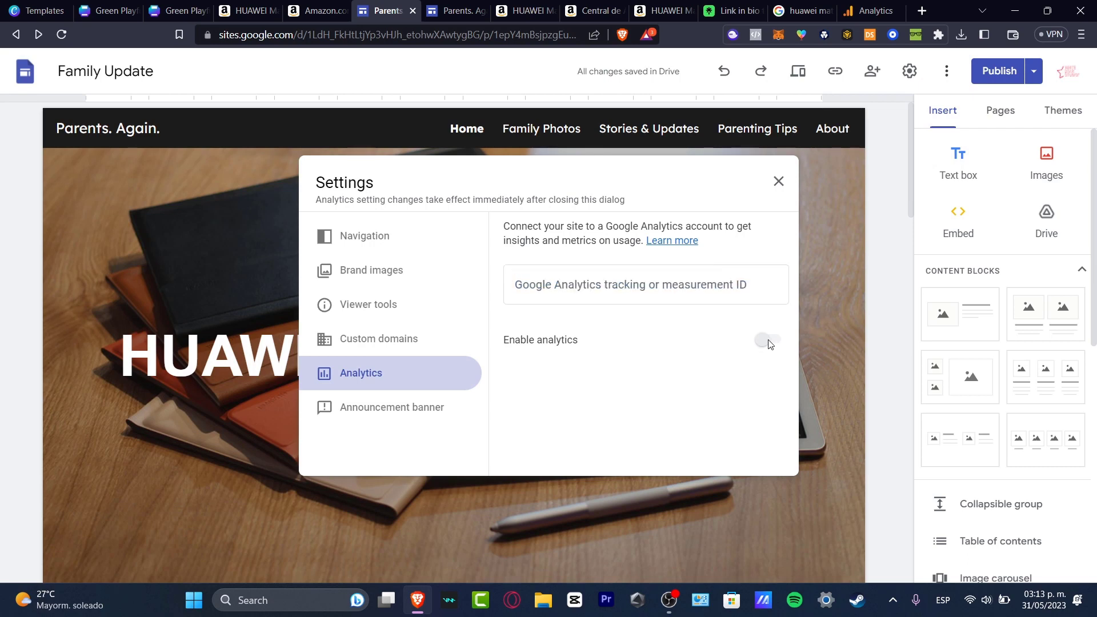
Copy the published home page URL and focus the stream's Website URL field
click(459, 10)
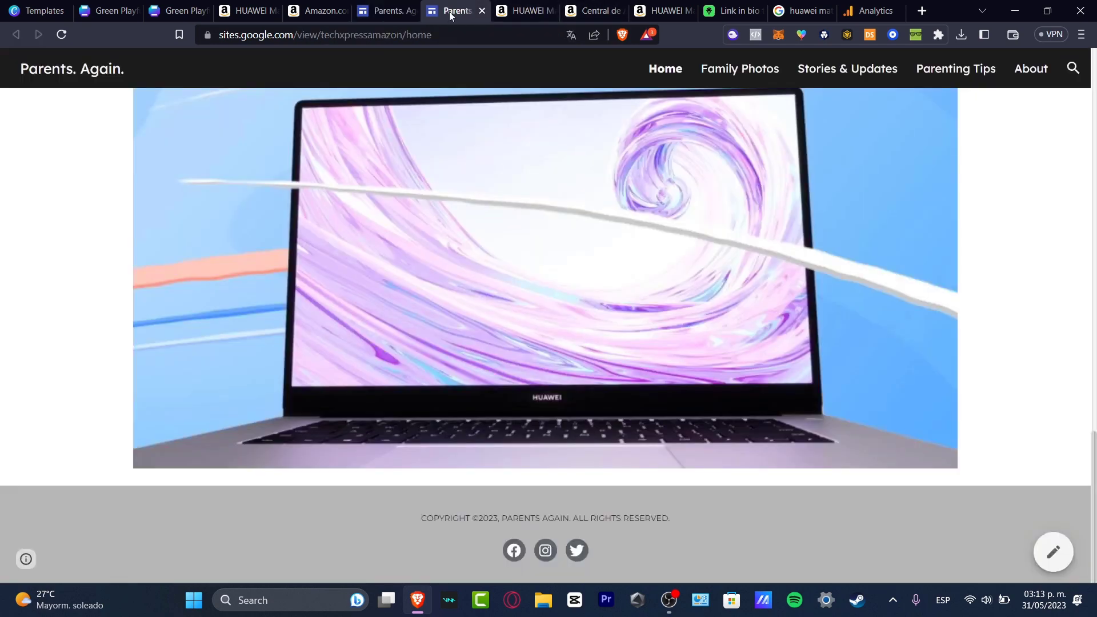
drag(433, 34, 236, 51)
key(ctrl+c)
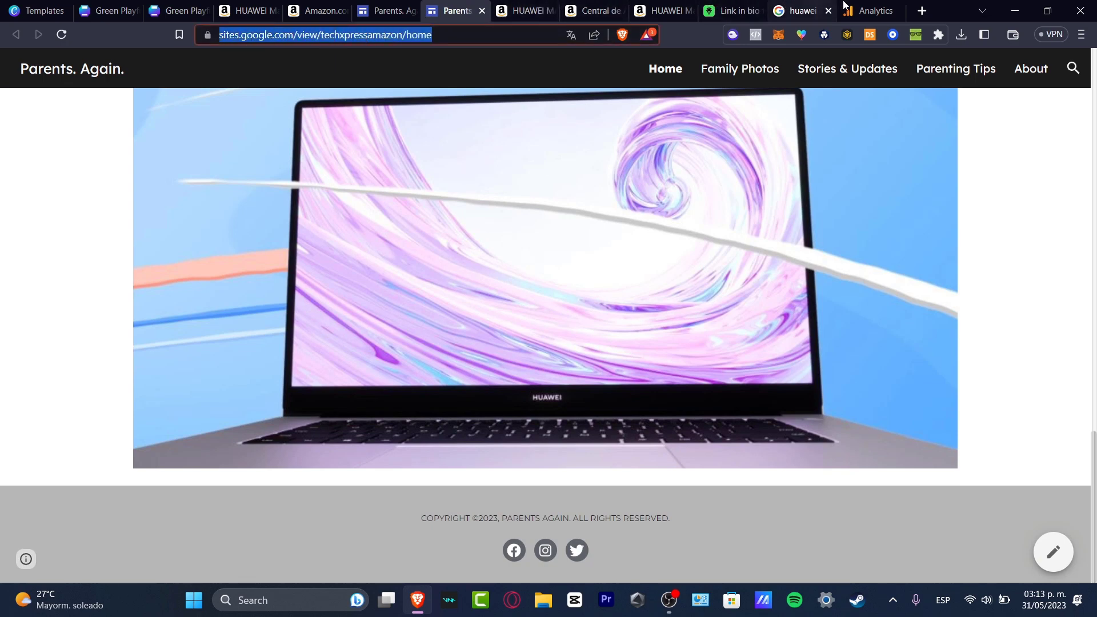
click(870, 10)
click(463, 200)
key(ctrl+v)
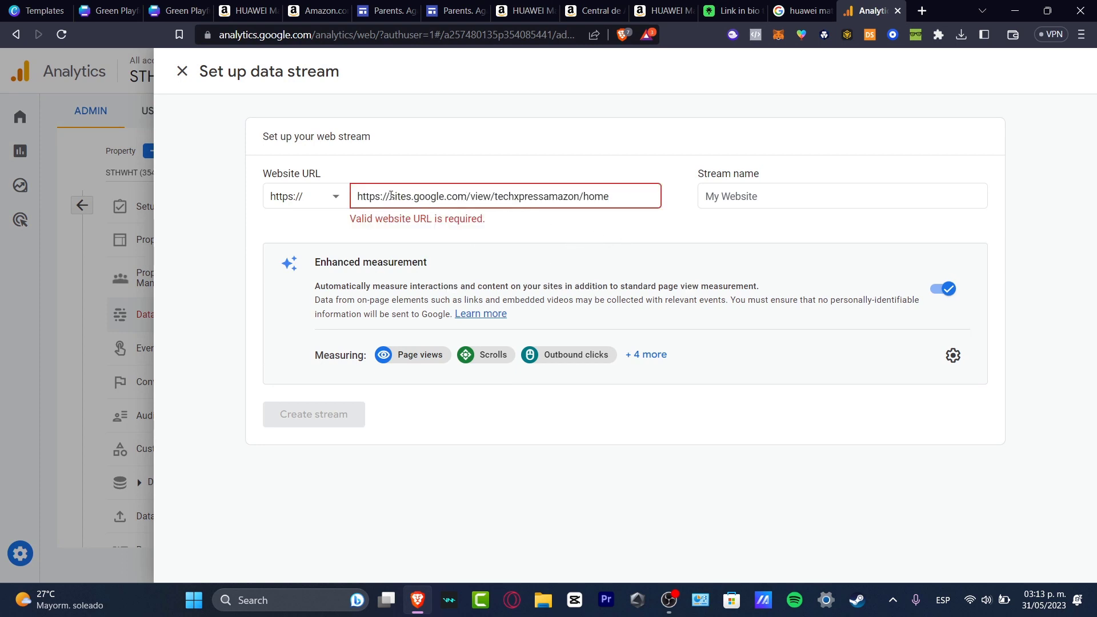
text(WWW)
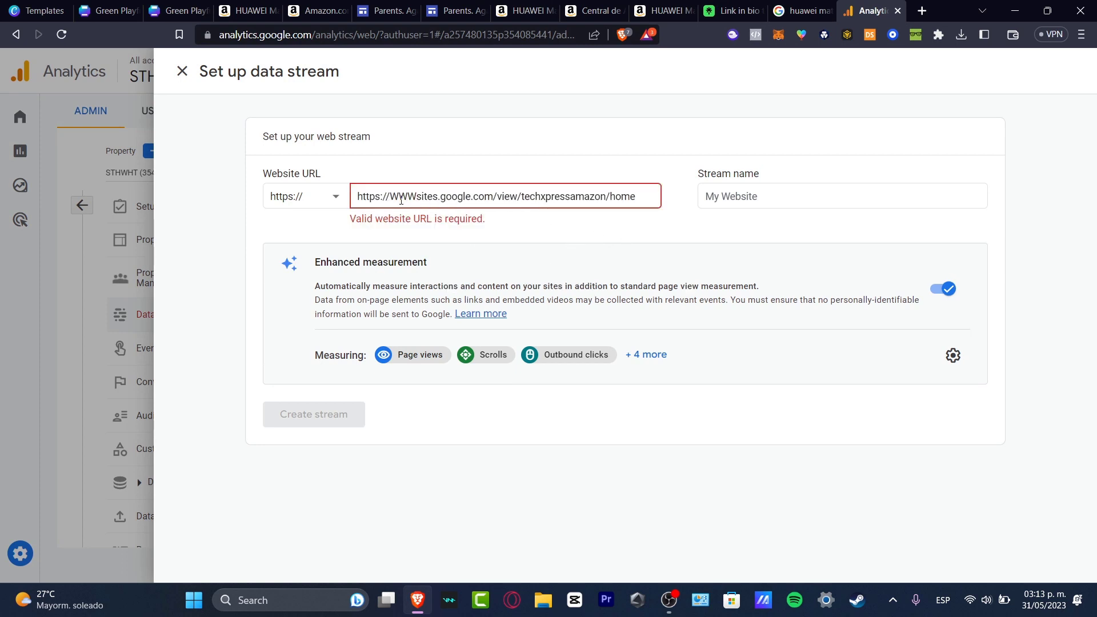
text(.)
drag(393, 192, 356, 196)
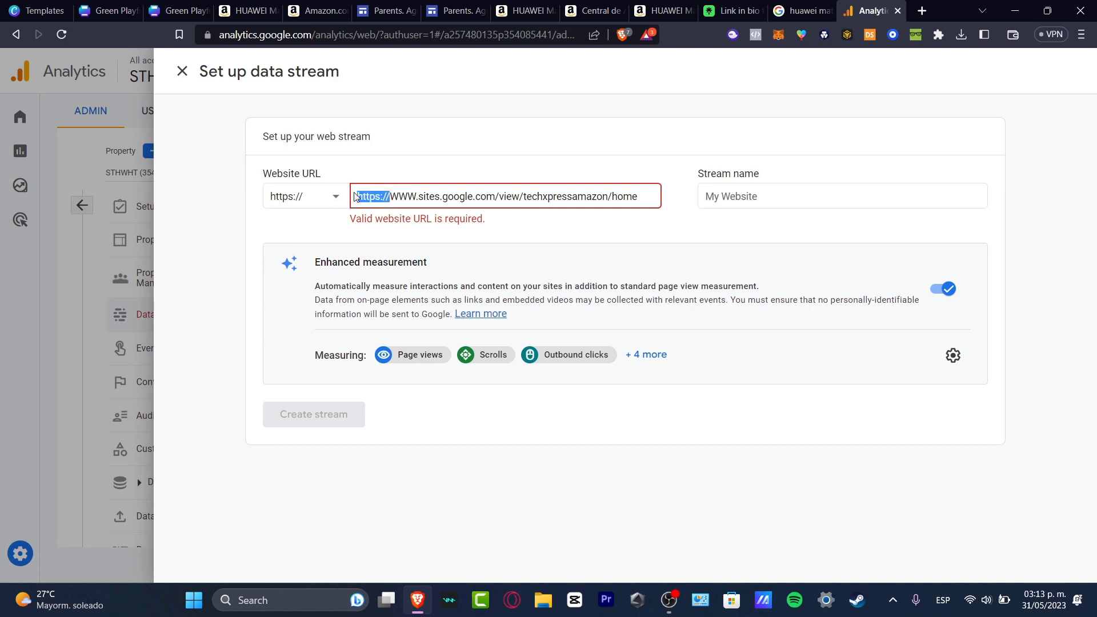
key(BackSpace)
Name the stream Google Sites Affiliate Amazon 1 and create it
click(758, 197)
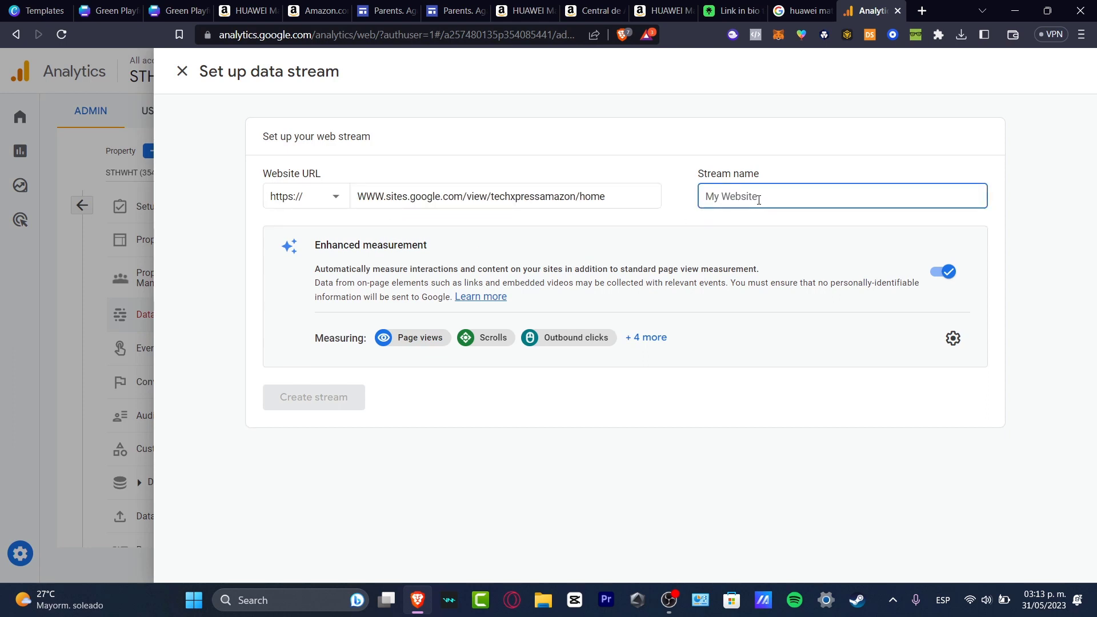
text(Google Sites Affi)
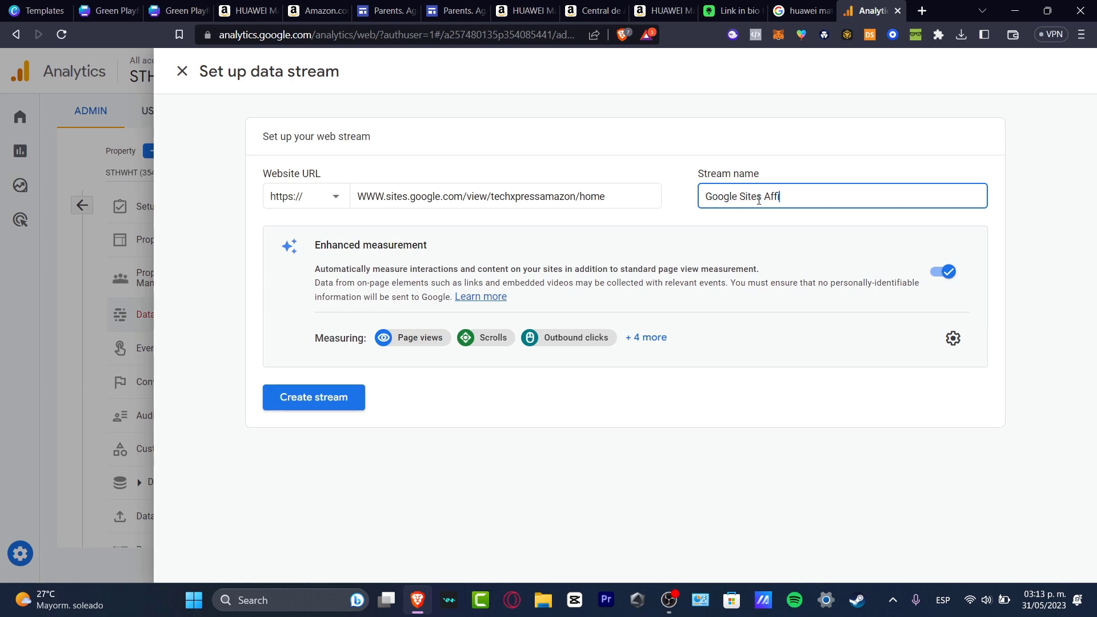
text(liate AMa)
key(BackSpace)
key(BackSpace)
text(mazon 1)
click(323, 405)
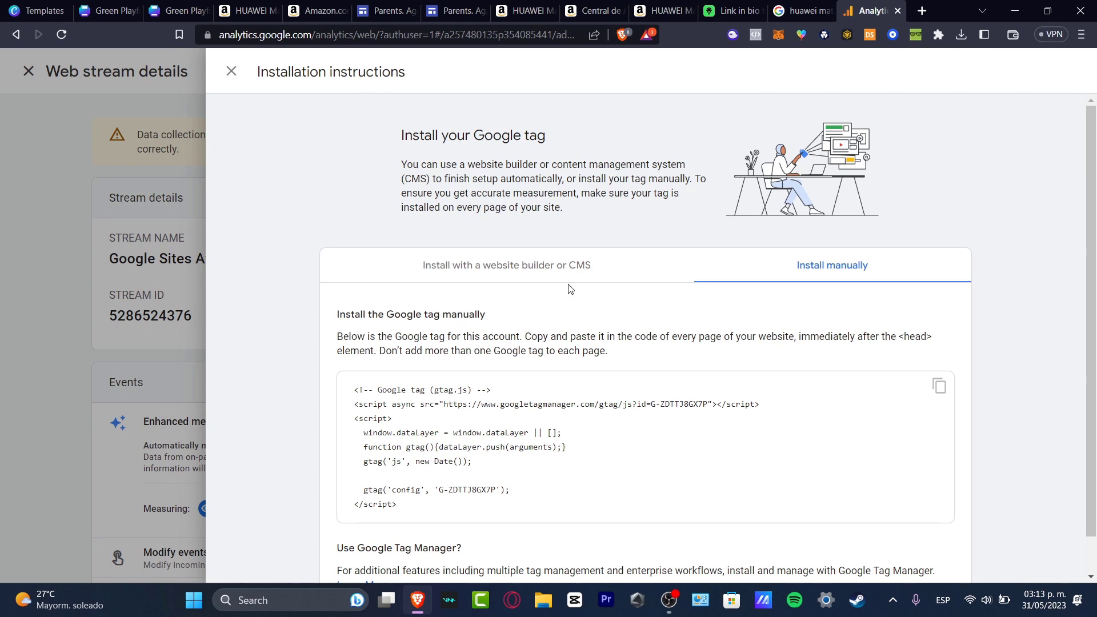
Review the website builder installation options and the list of supported platforms
click(597, 268)
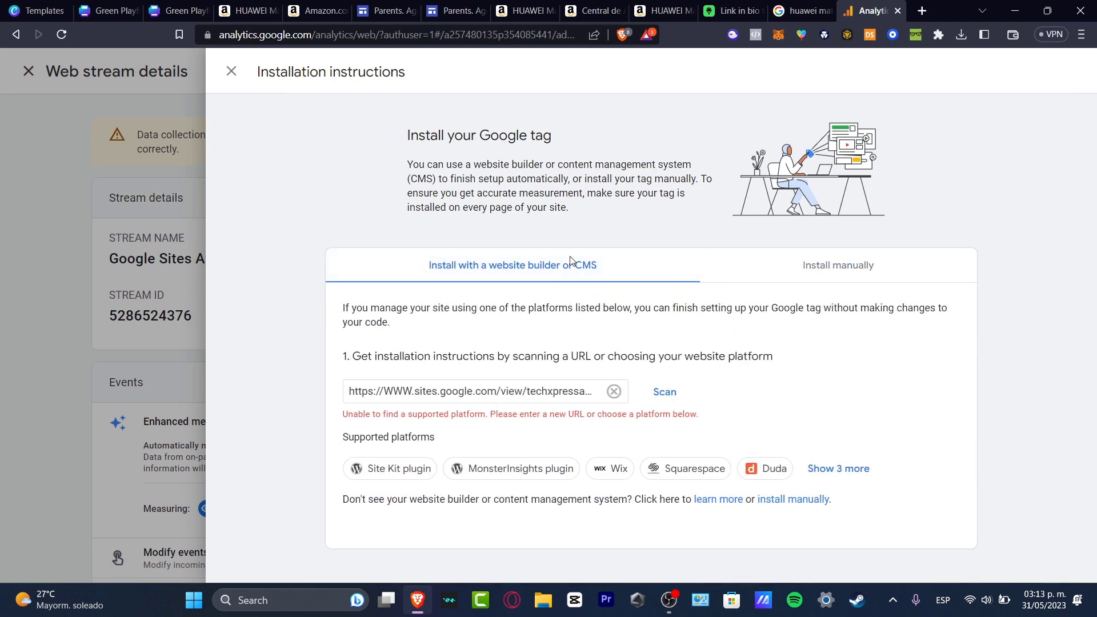
click(857, 468)
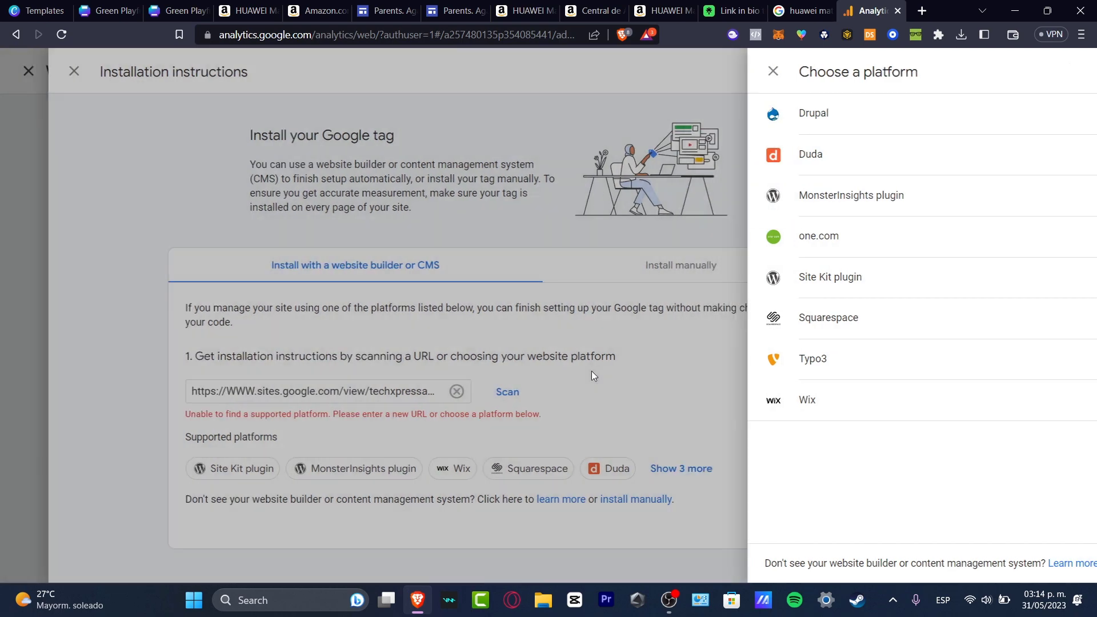
click(592, 373)
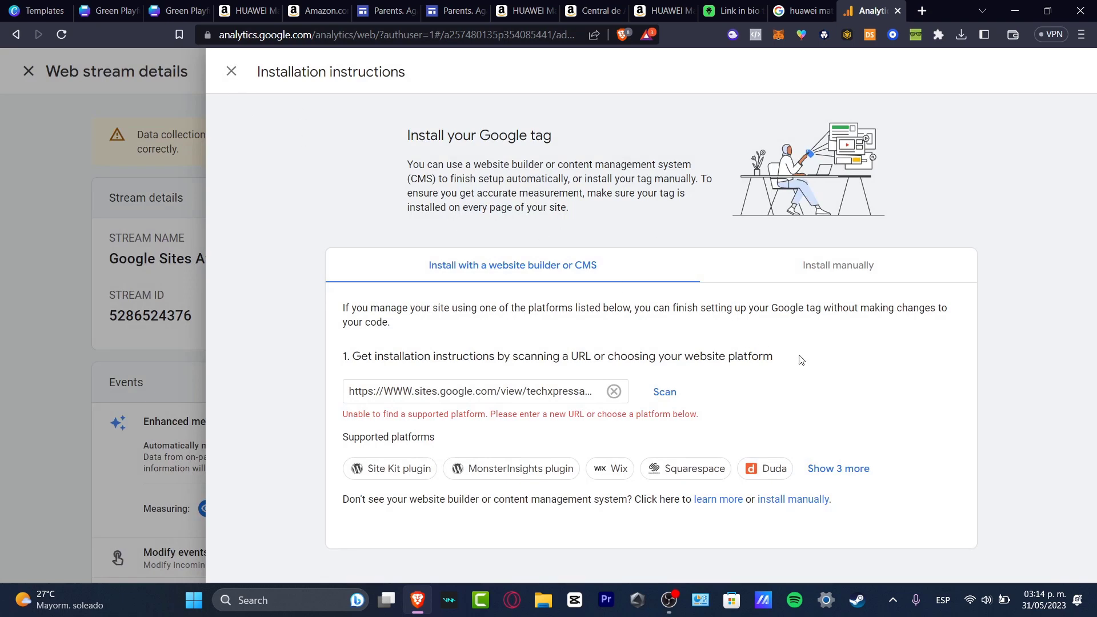
Copy the Google tag snippet from Install manually and return to Google Sites
click(863, 268)
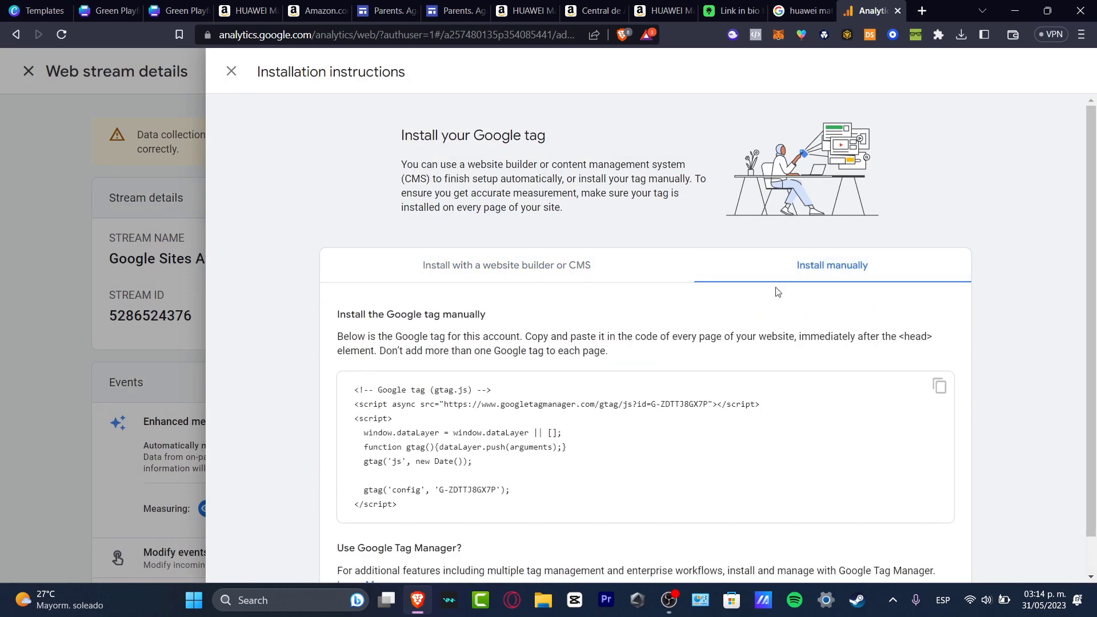
scroll(987, 307, down, 1)
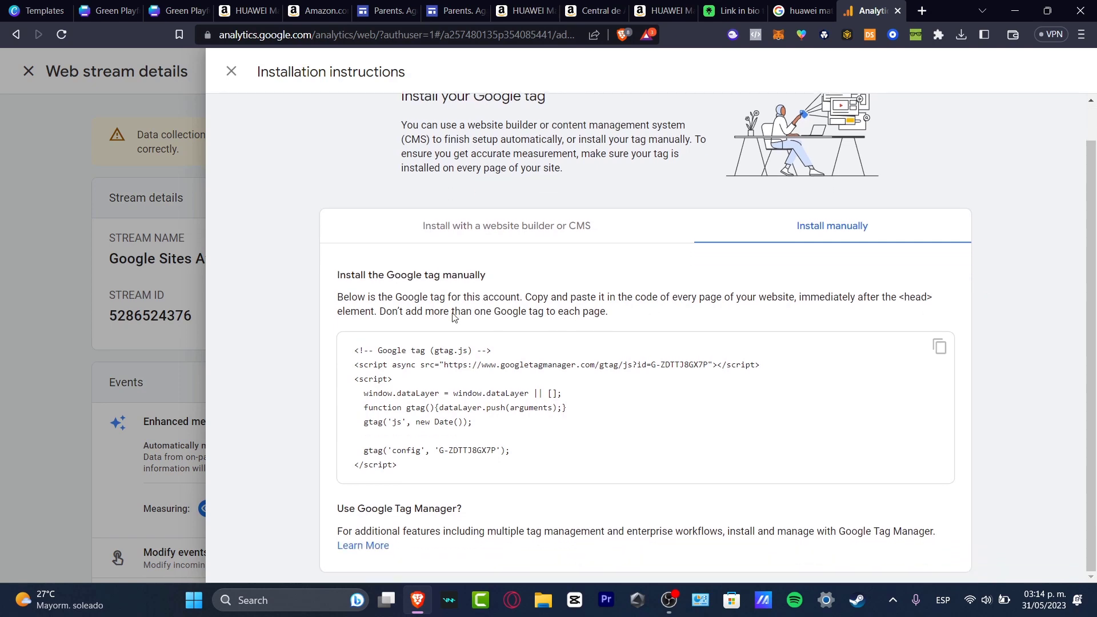
drag(379, 276, 494, 297)
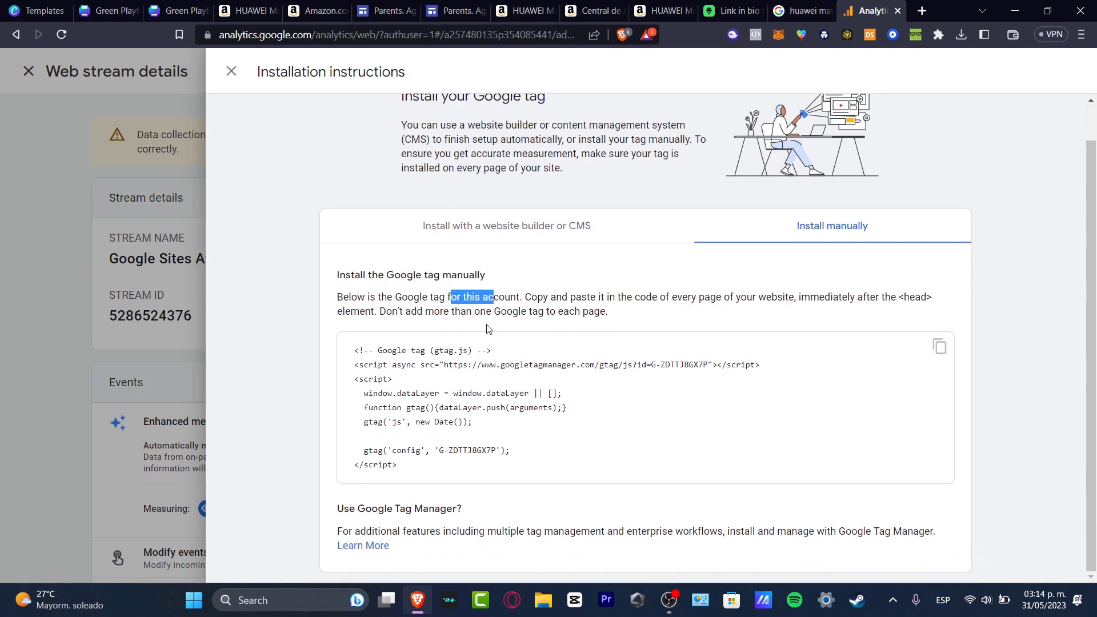
drag(568, 297, 623, 316)
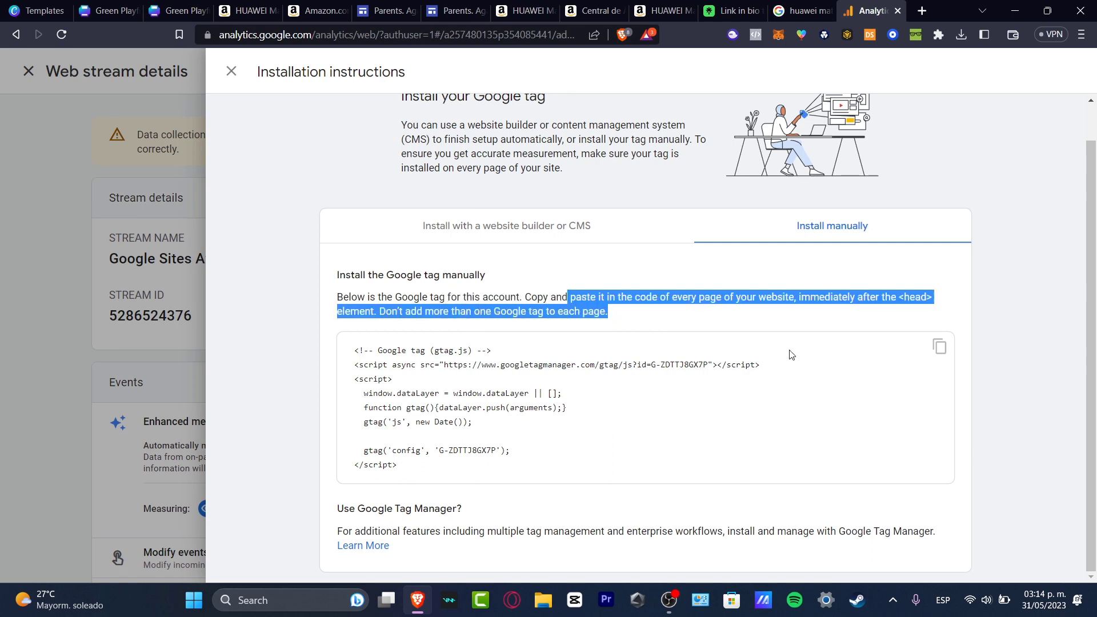
click(938, 348)
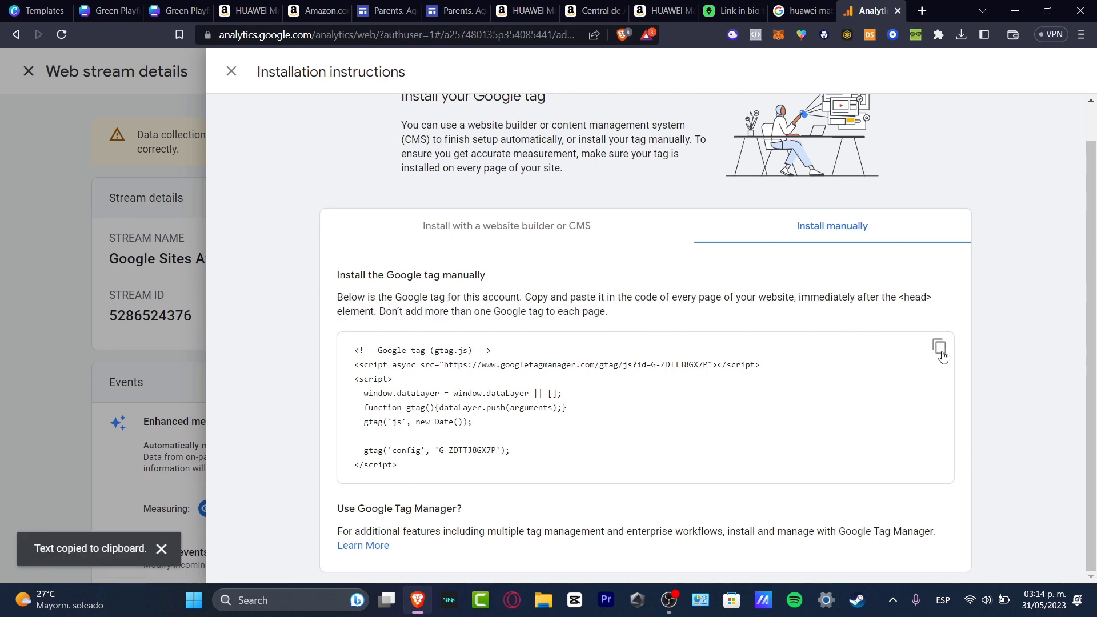
click(386, 10)
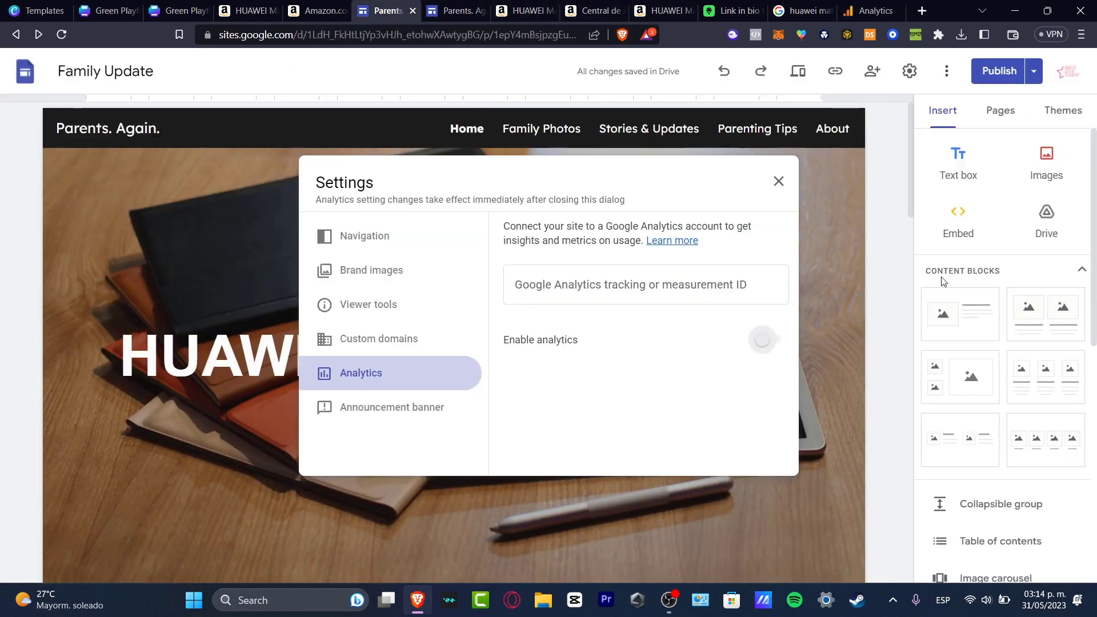
Insert the pasted Google tag script as an embed-code block on the home page
click(970, 216)
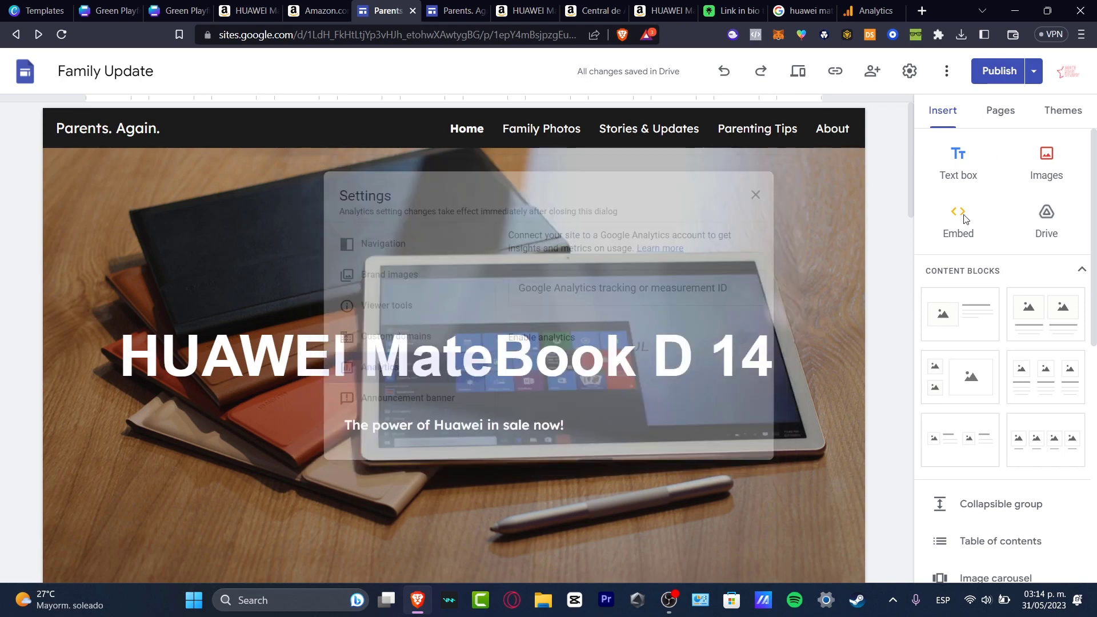
click(958, 218)
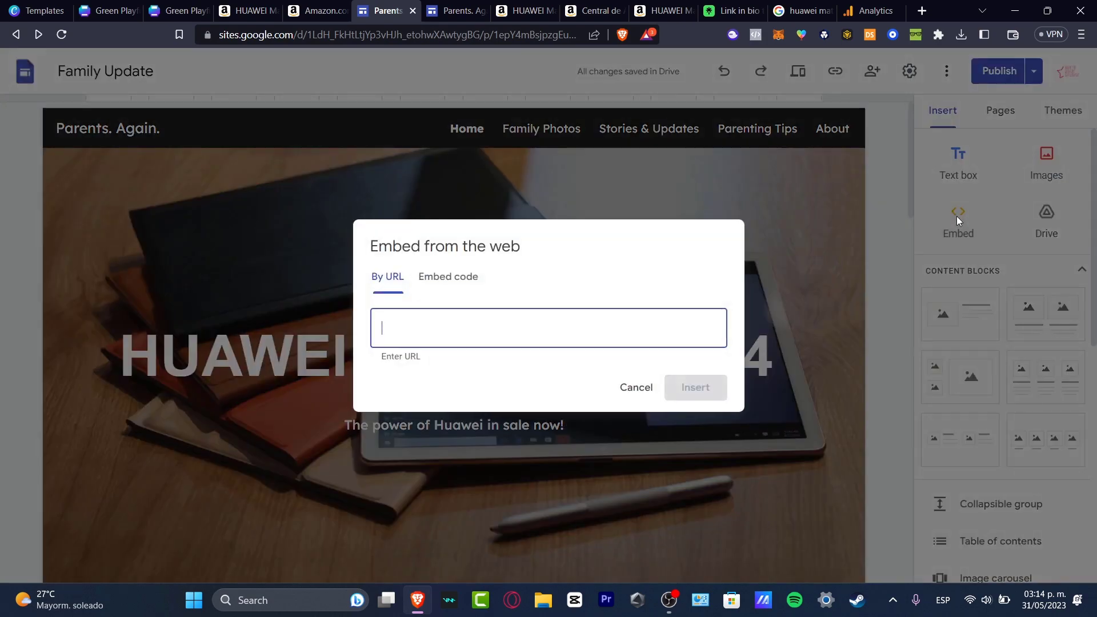
click(460, 276)
key(ctrl+v)
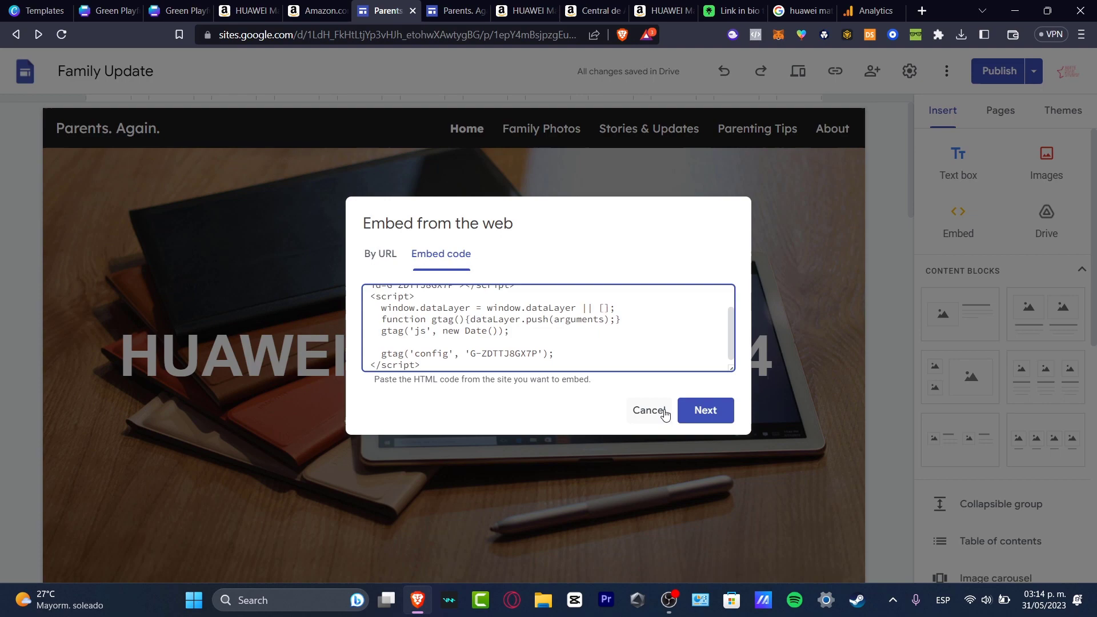
click(707, 410)
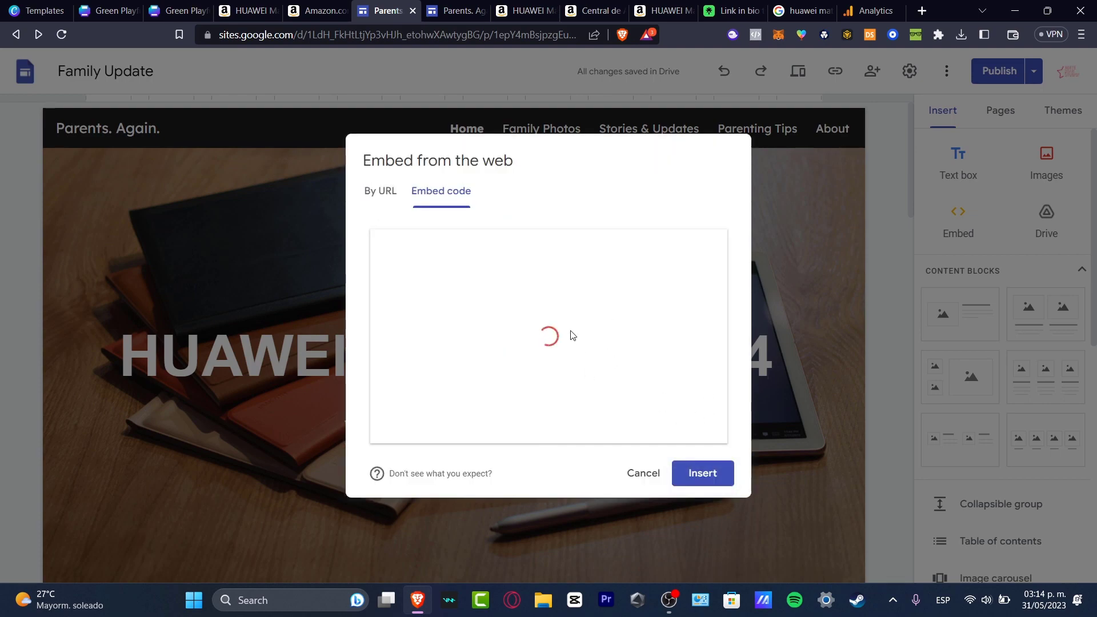
click(698, 486)
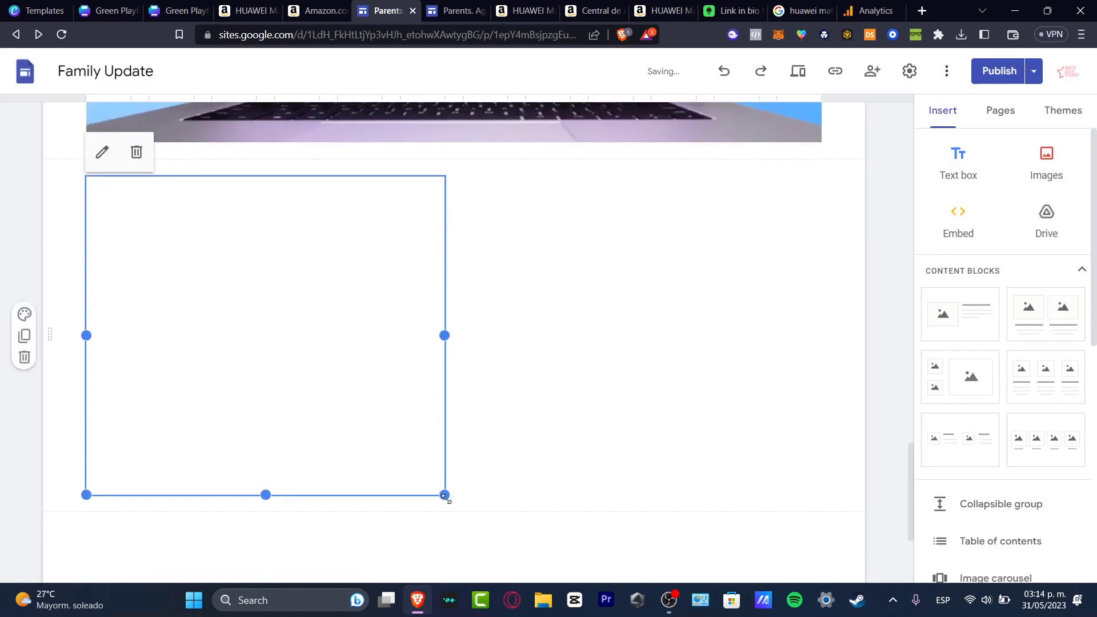
Shrink the embed block, place it under the hero text, and publish the site
drag(444, 495, 118, 240)
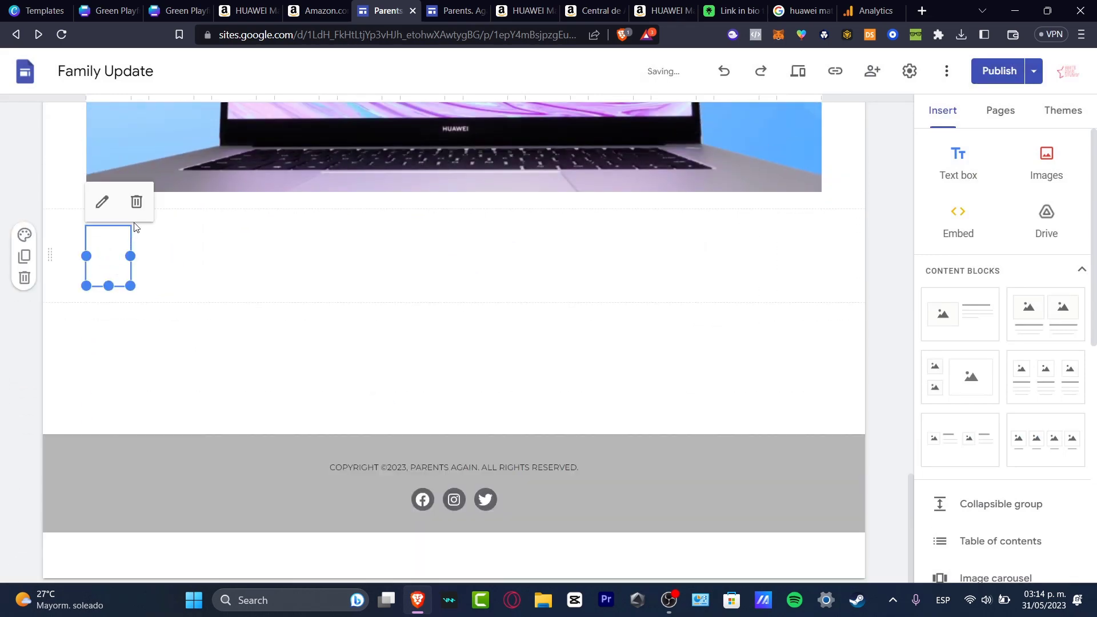
drag(124, 261, 798, 460)
drag(822, 332, 131, 320)
scroll(172, 458, down, 8)
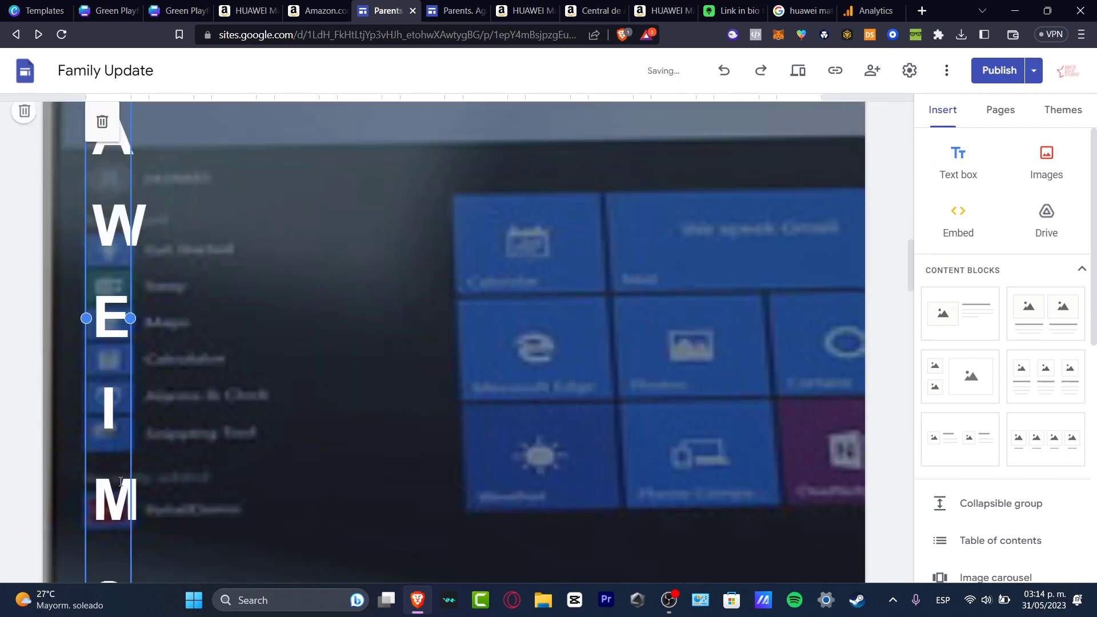
key(ctrl+z)
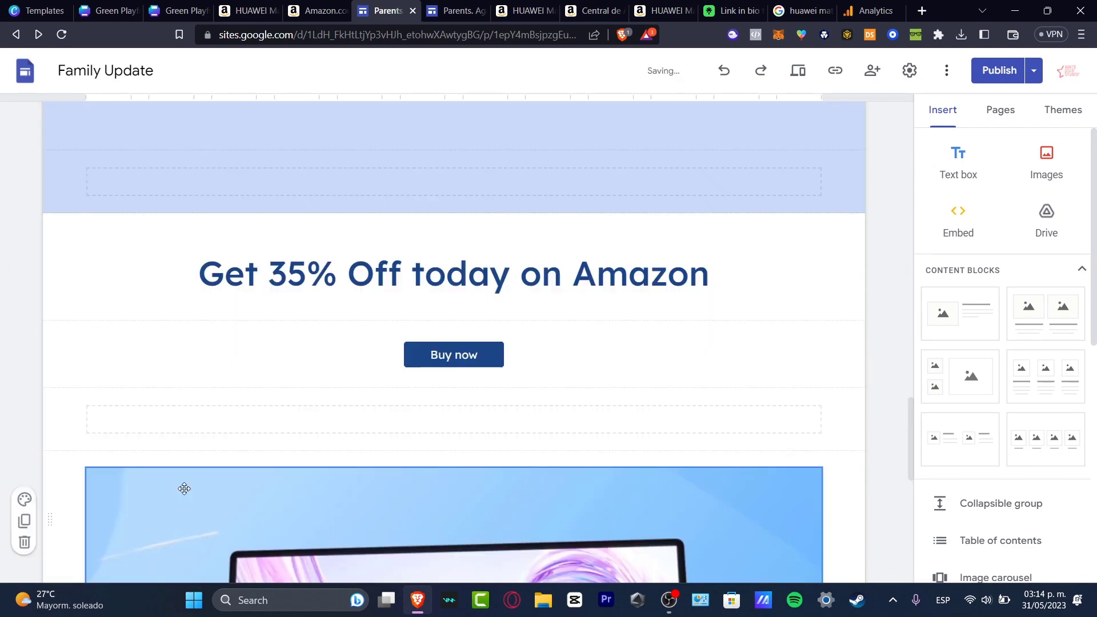
scroll(183, 491, down, 8)
scroll(416, 370, up, 10)
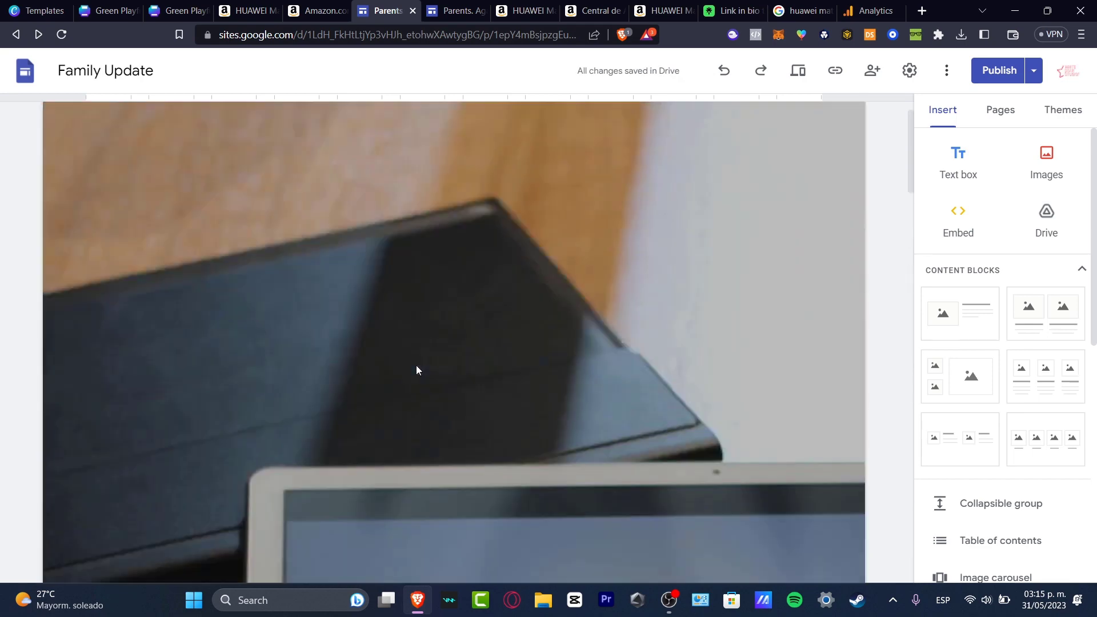
click(1000, 70)
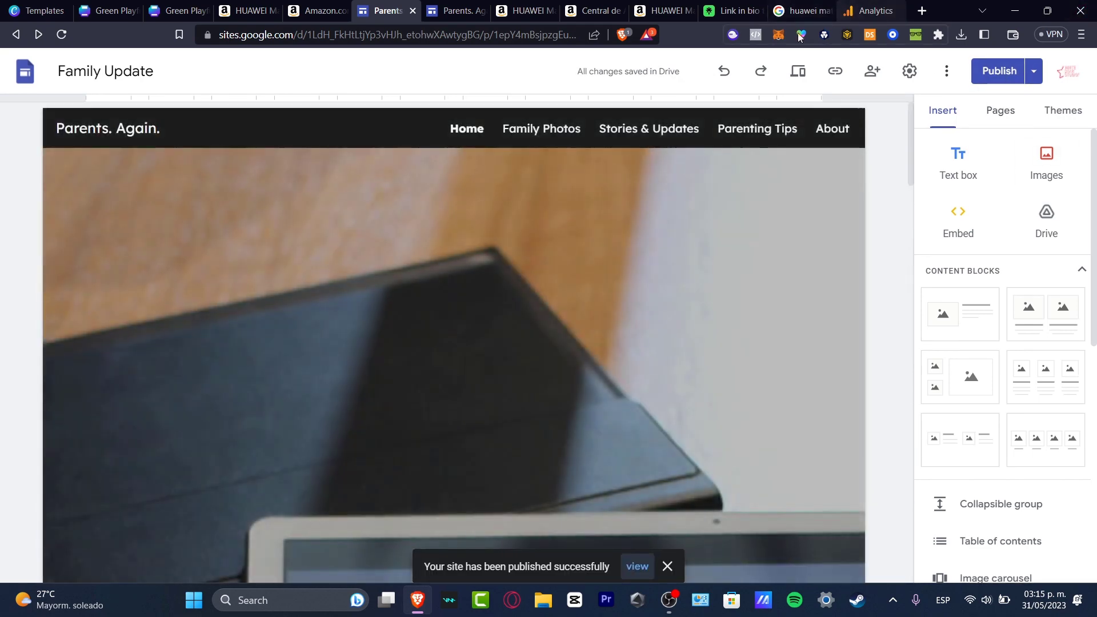
Copy measurement ID G-ZDTTJ8GX7P from the GA4 web stream into Sites analytics settings and enable it
click(909, 71)
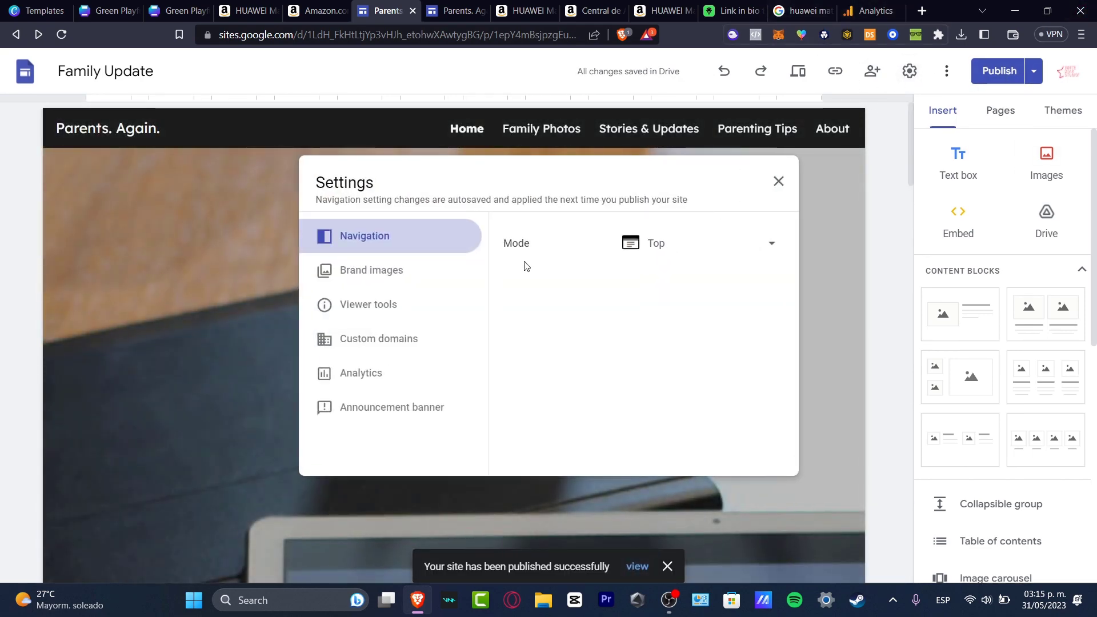
click(395, 376)
click(702, 288)
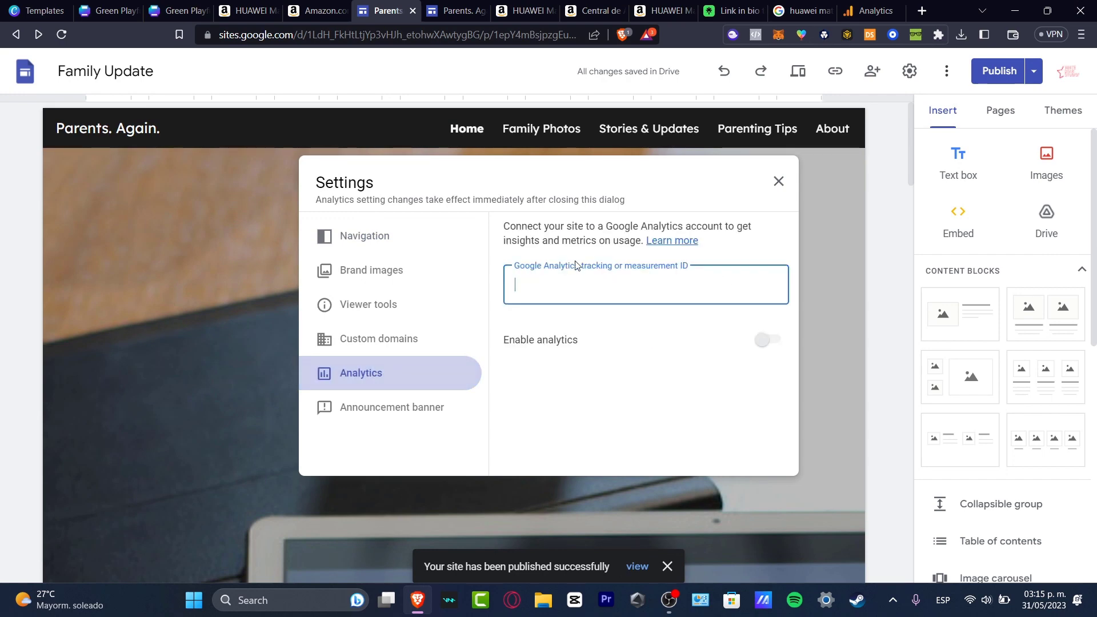
click(871, 10)
scroll(960, 413, up, 1)
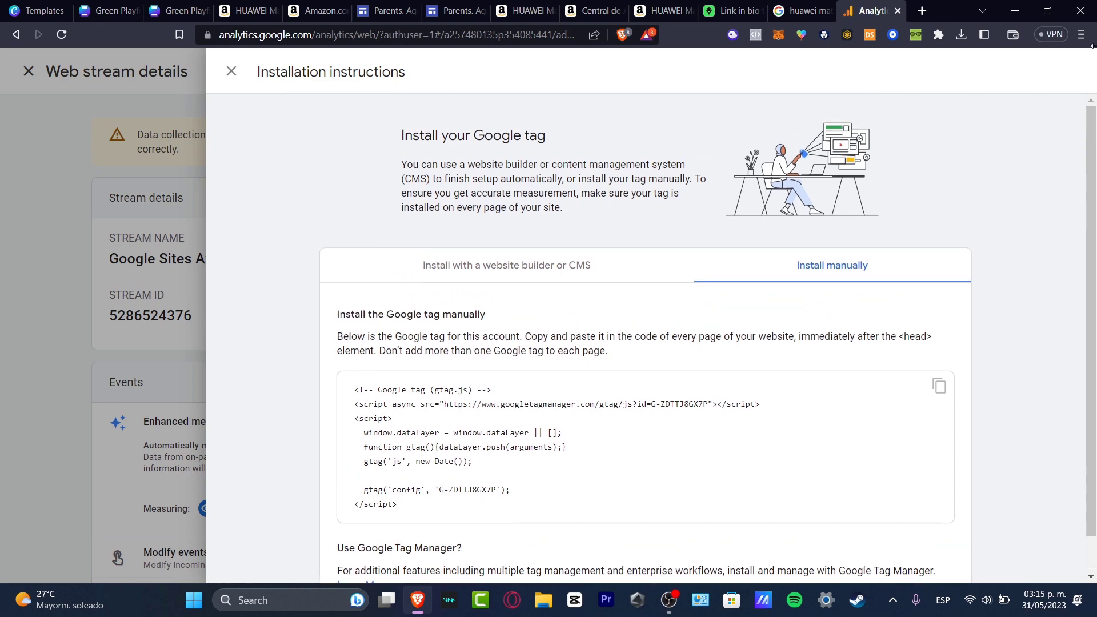
click(231, 70)
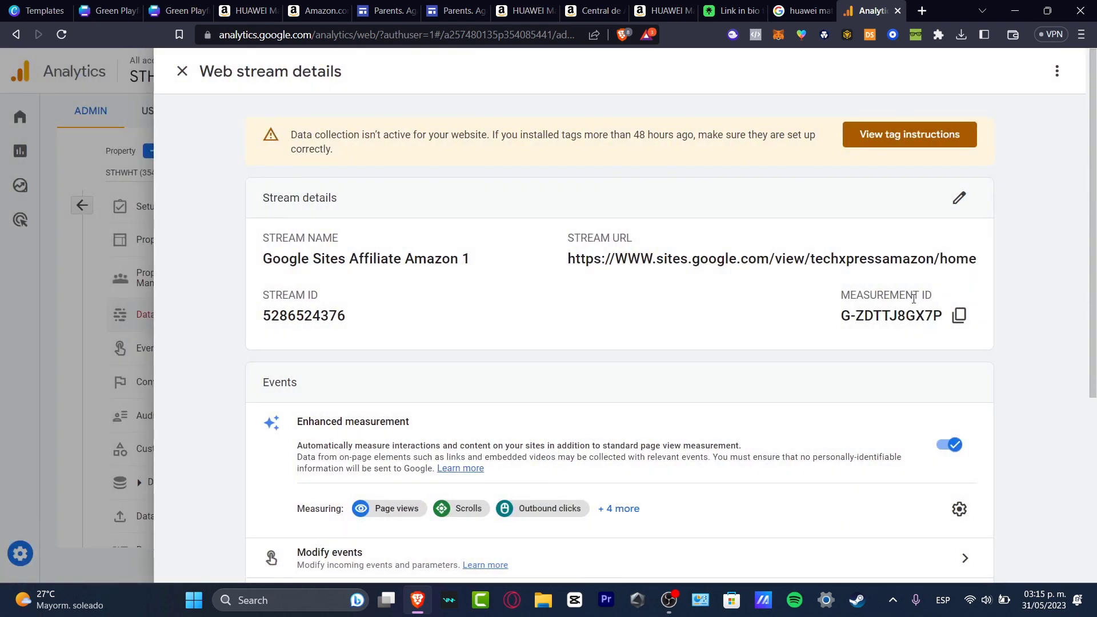
click(959, 315)
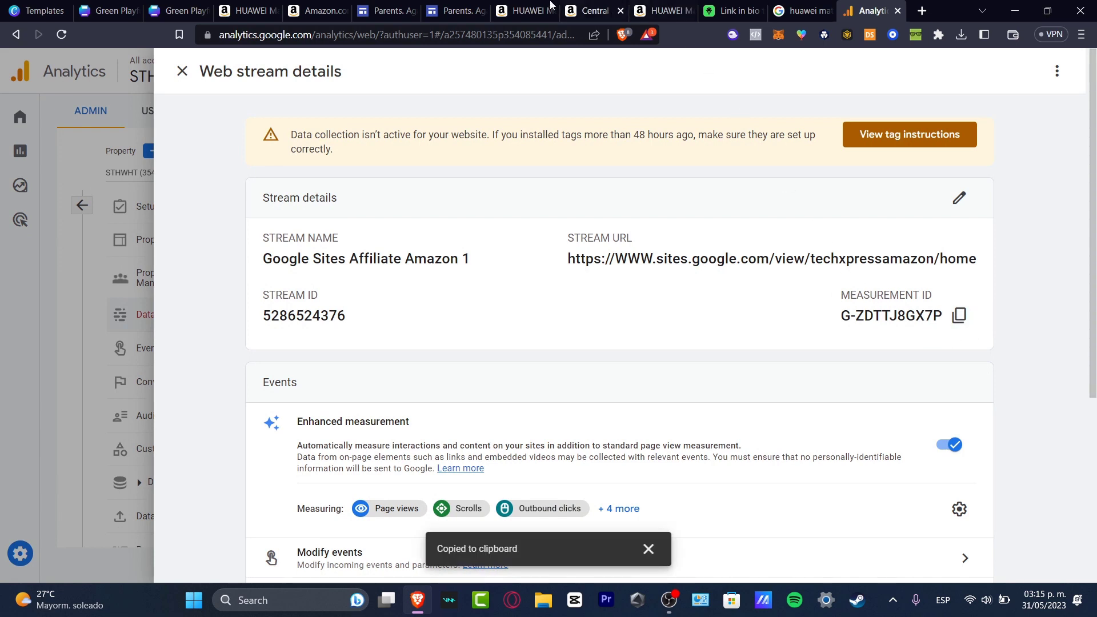
click(389, 10)
key(ctrl+v)
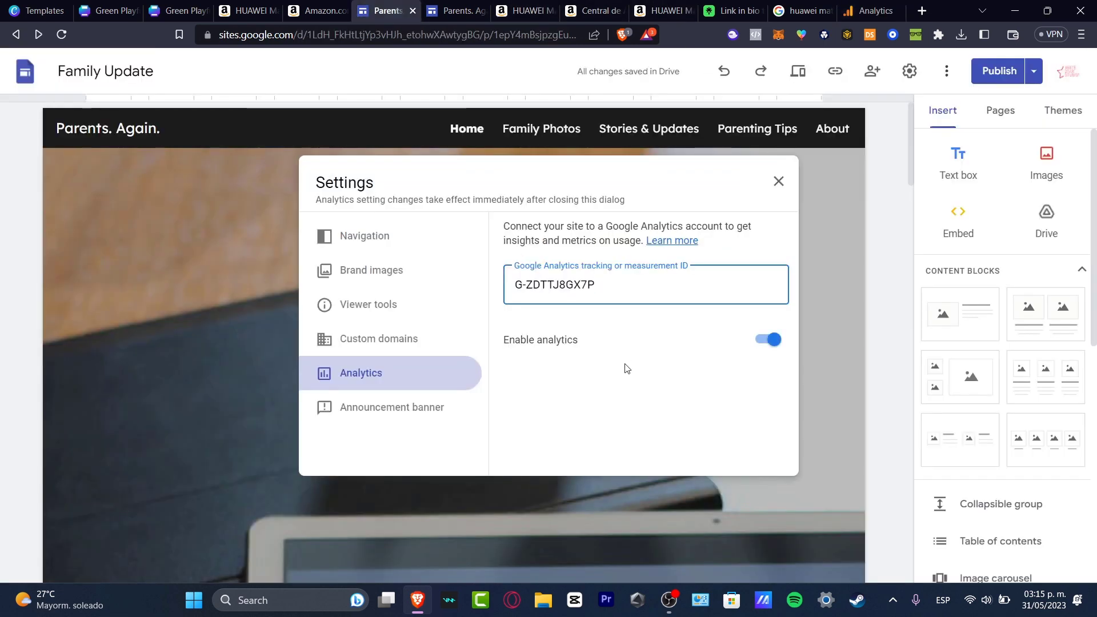
click(737, 394)
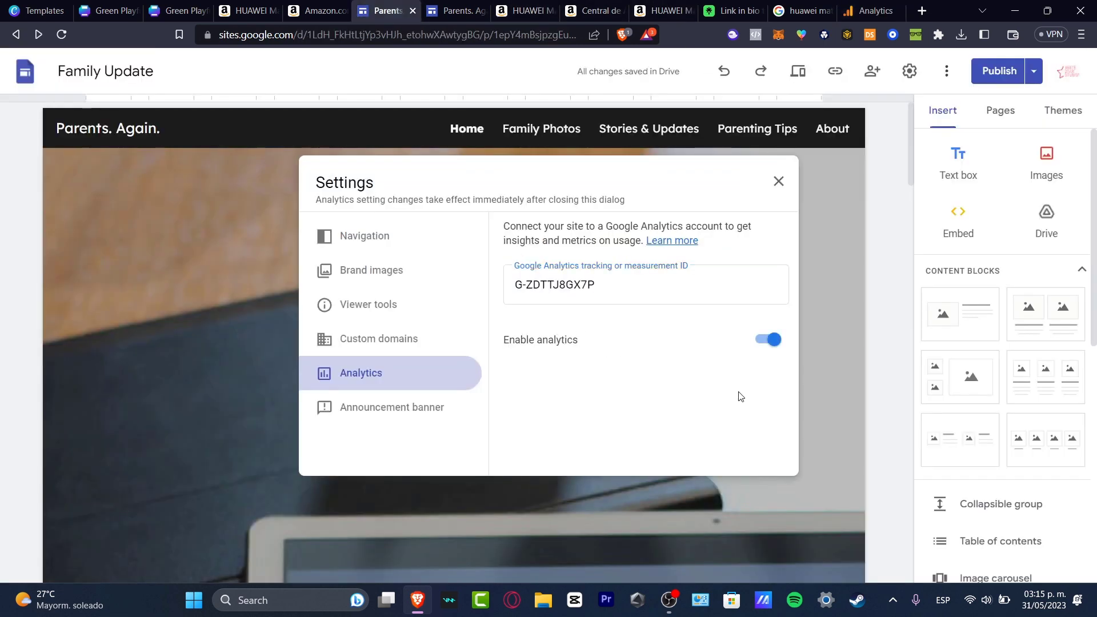
click(779, 182)
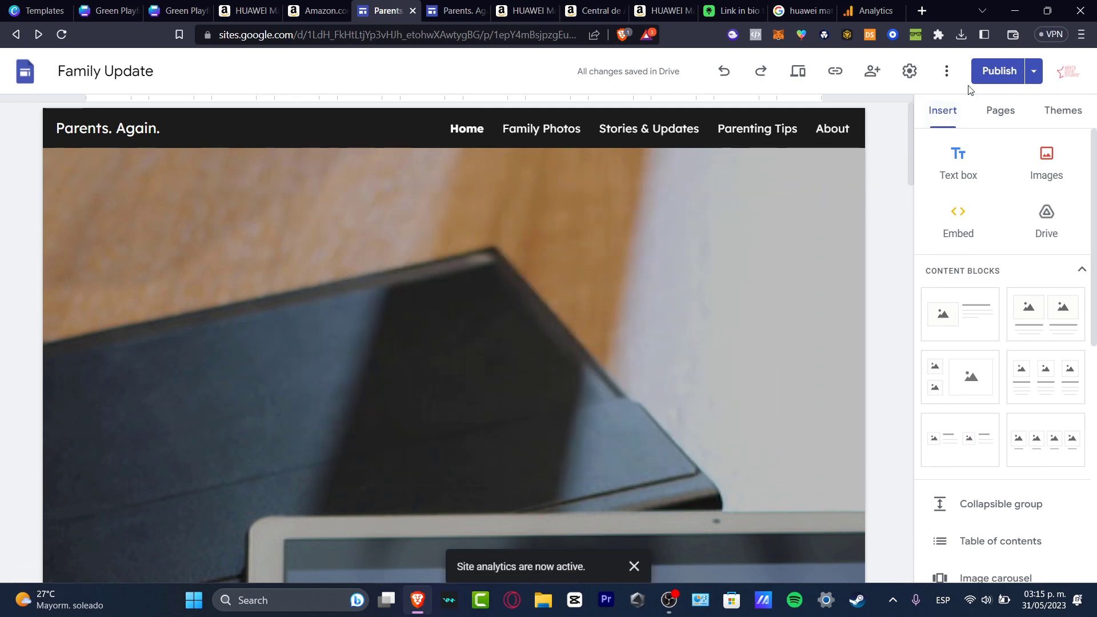
Republish the site, then add a text box reading 'This' below the laptop image
click(993, 73)
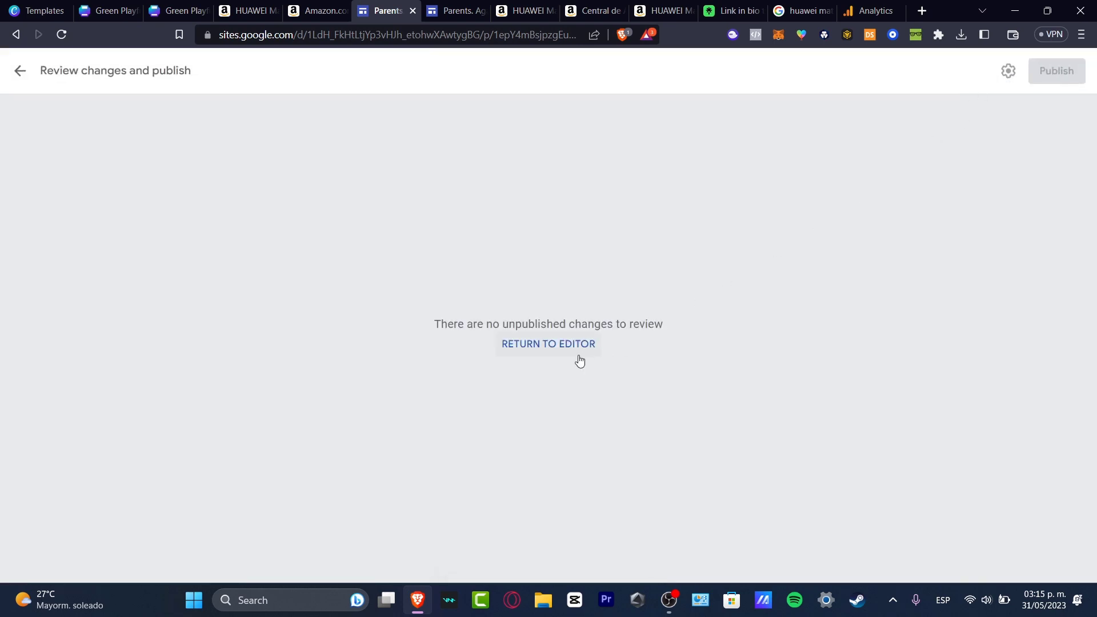
click(20, 72)
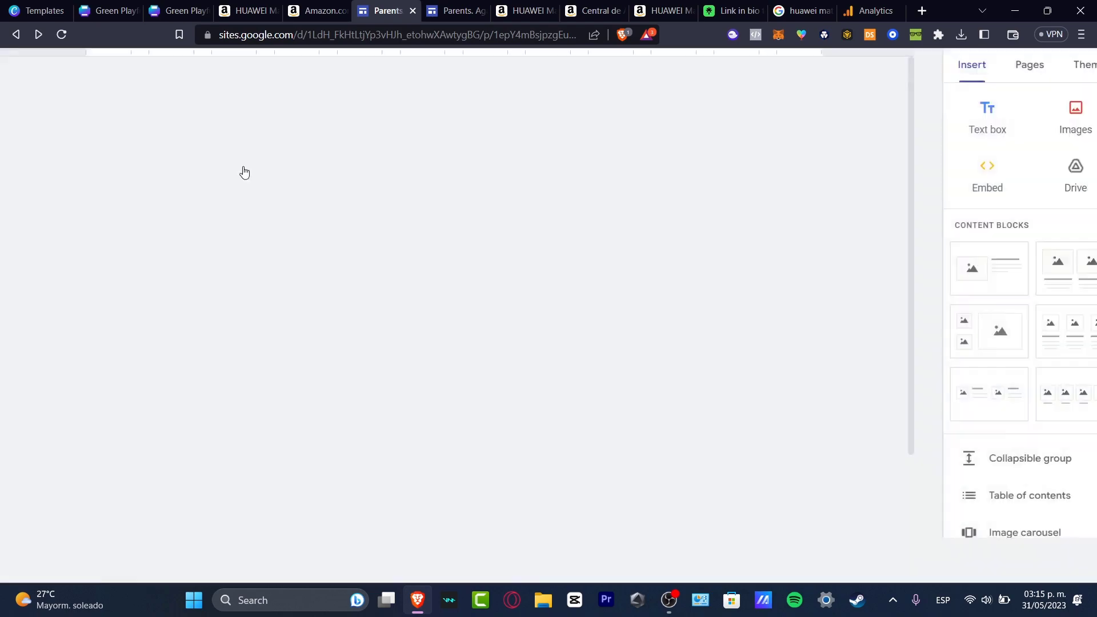
scroll(701, 290, down, 7)
scroll(700, 290, down, 12)
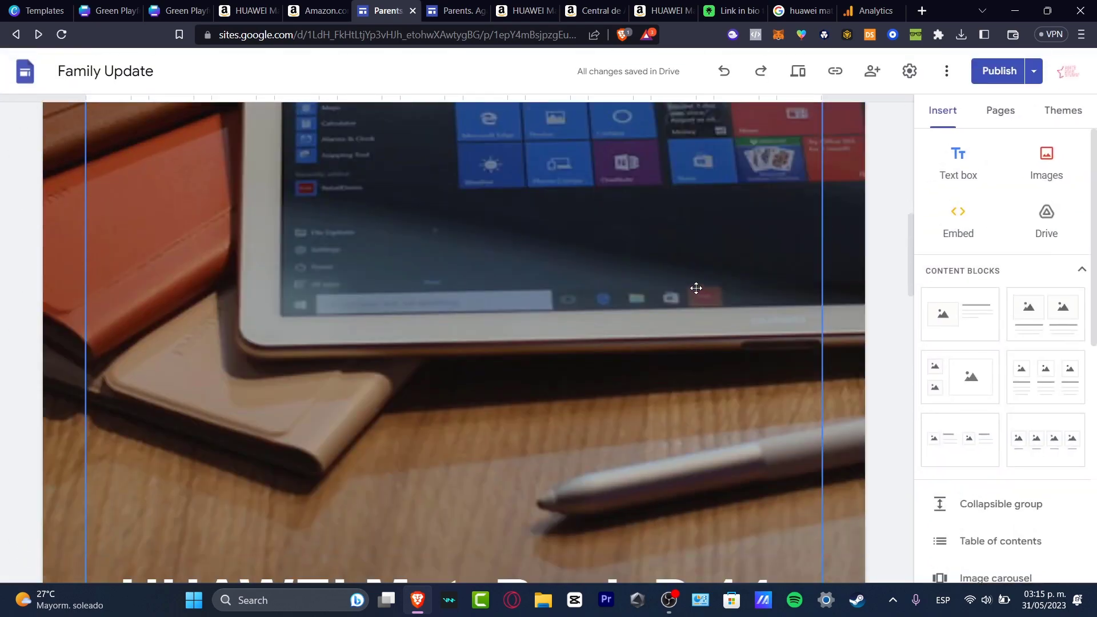
scroll(700, 290, up, 5)
scroll(694, 287, down, 2)
scroll(695, 287, down, 2)
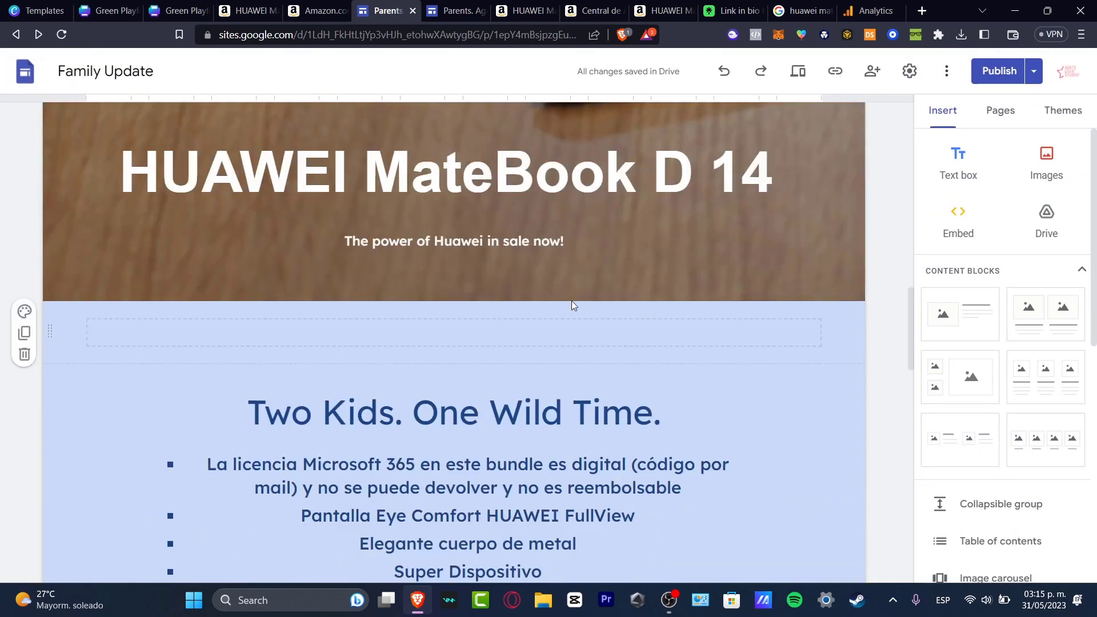
click(513, 336)
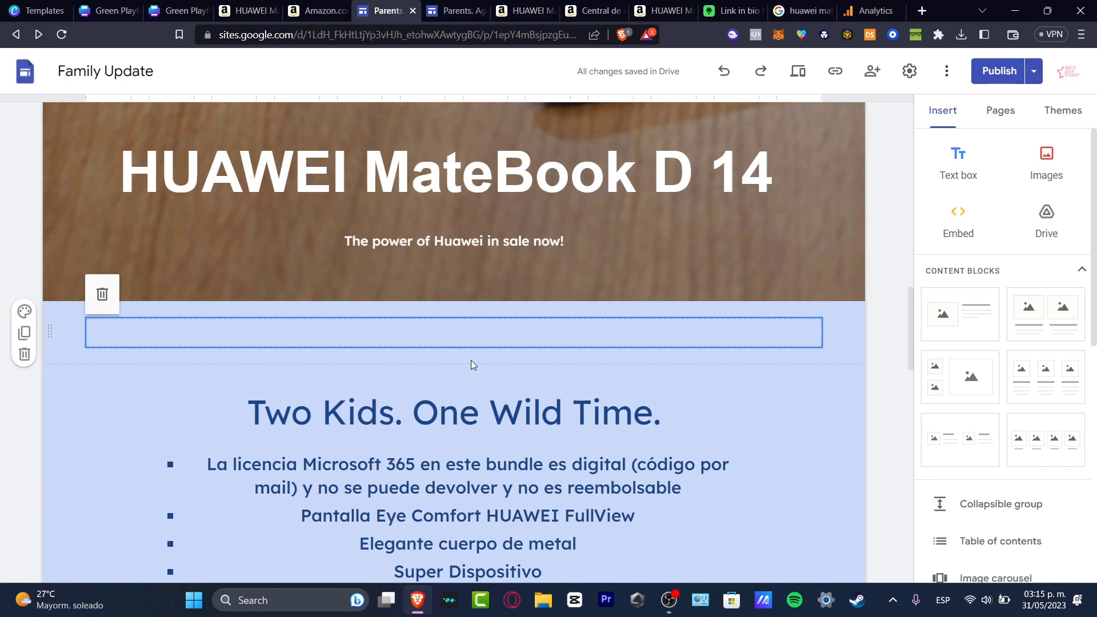
scroll(486, 394, down, 10)
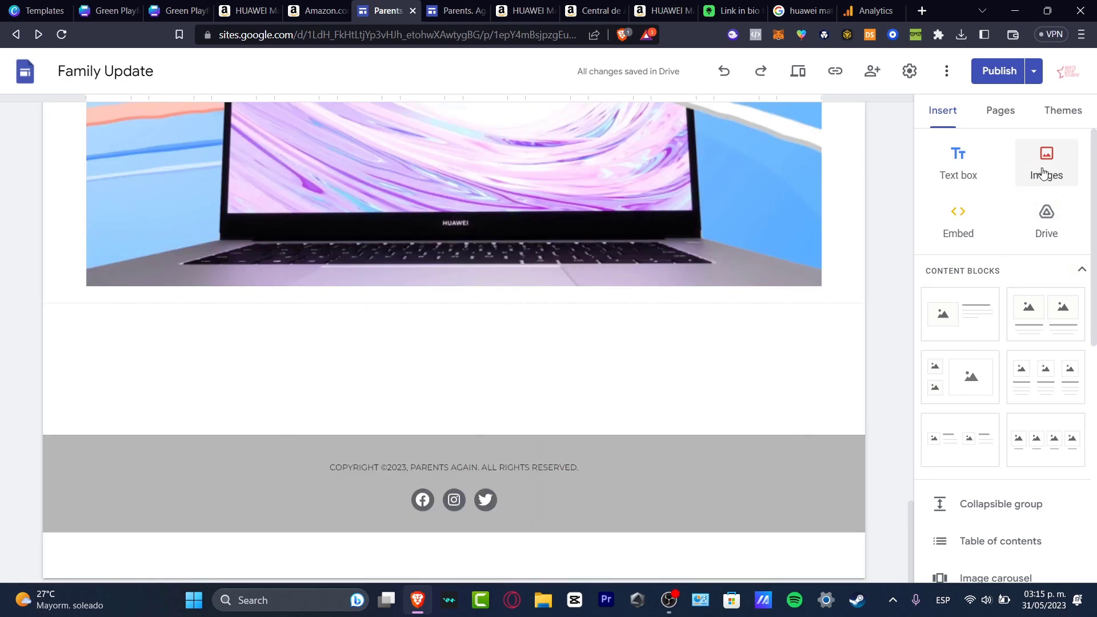
click(959, 169)
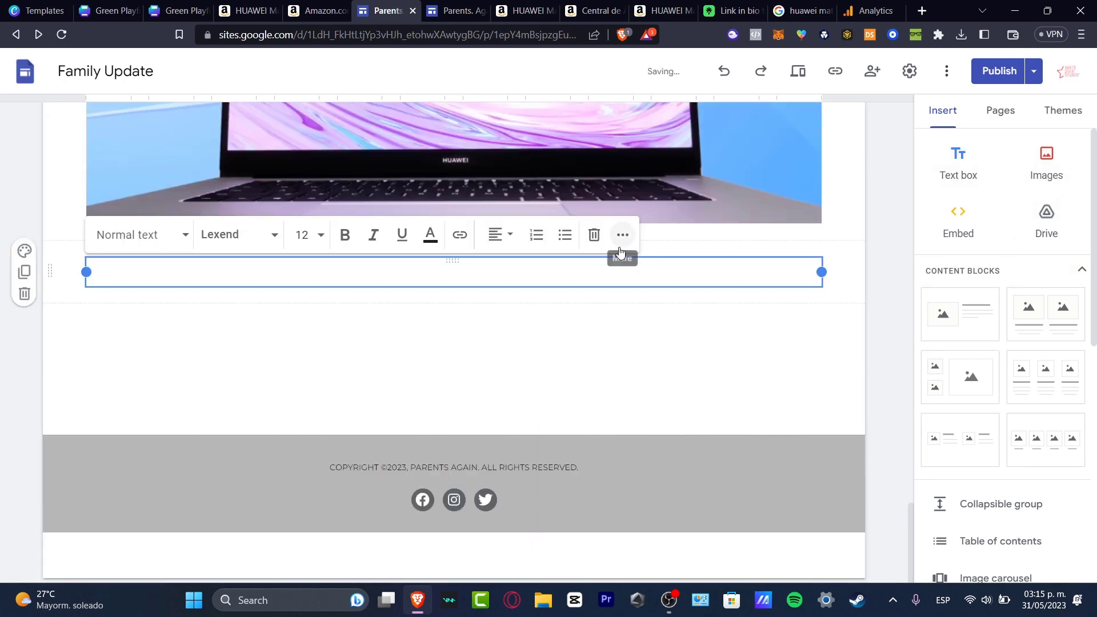
text(This is the end)
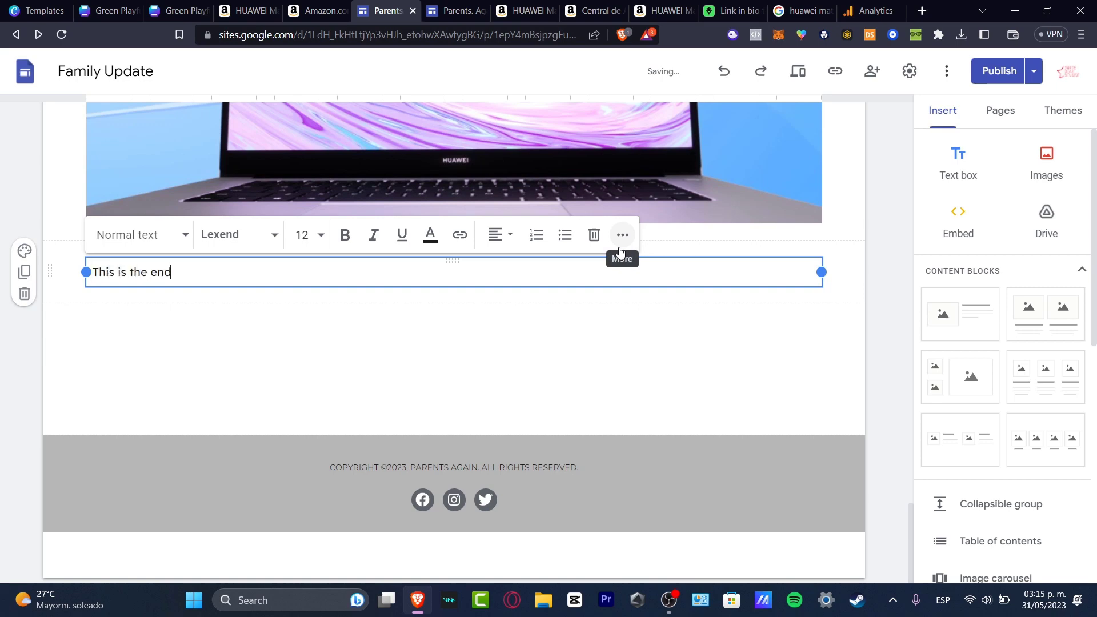
Publish the updated site, reload the live site, and return to the Analytics web stream details
click(998, 70)
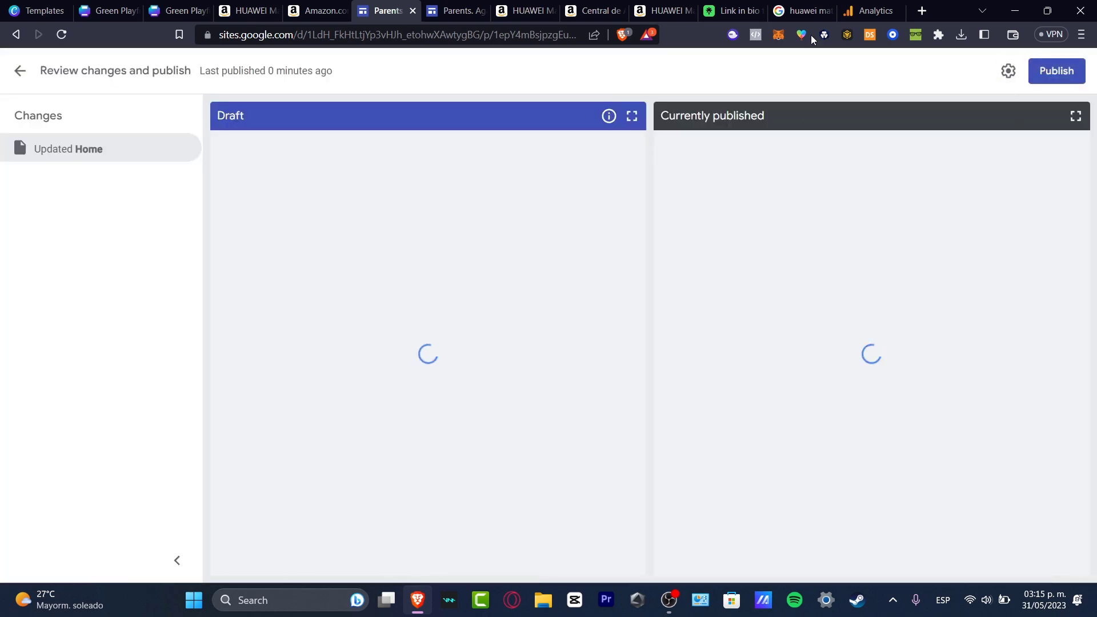
click(1051, 76)
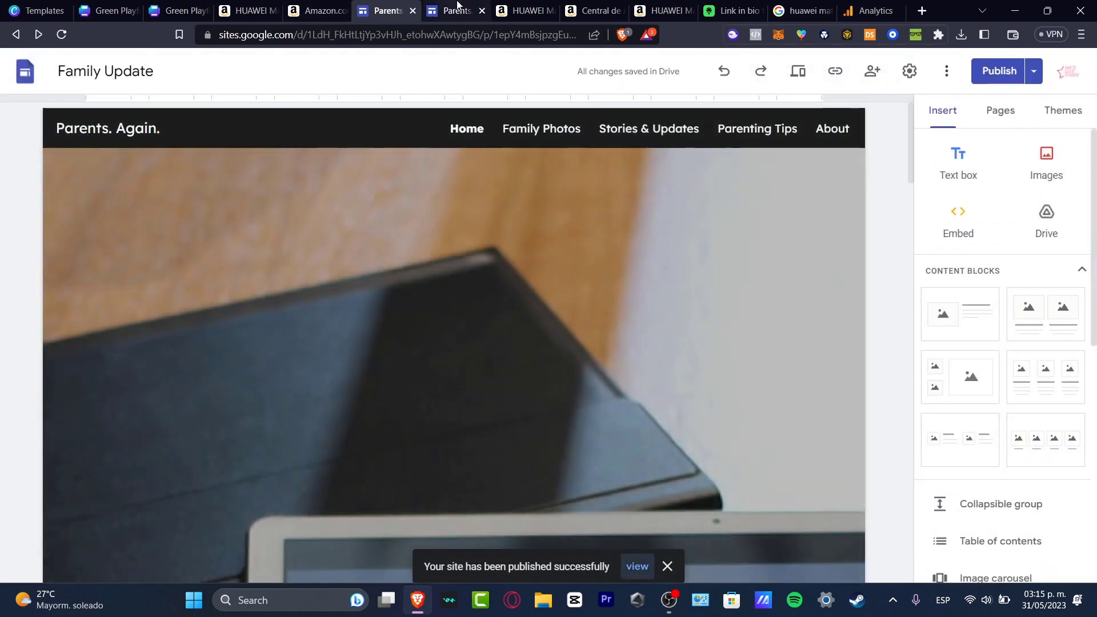
click(457, 4)
click(62, 35)
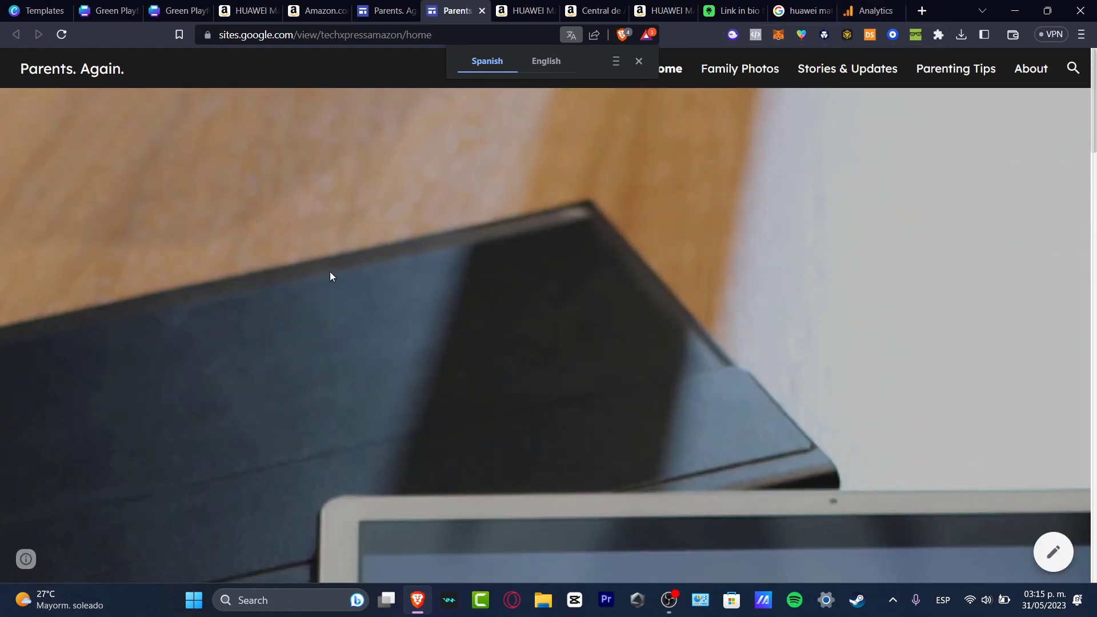
click(869, 10)
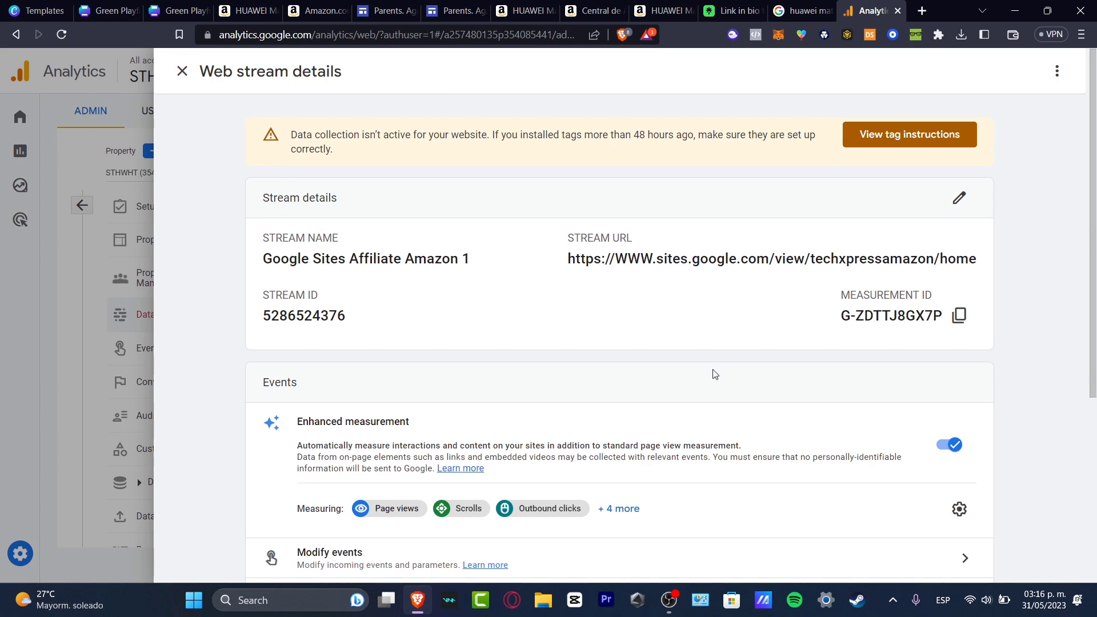
Review the Google Sites Affiliate Amazon 1 stream details twice, ending on the Data Streams list
scroll(715, 374, down, 5)
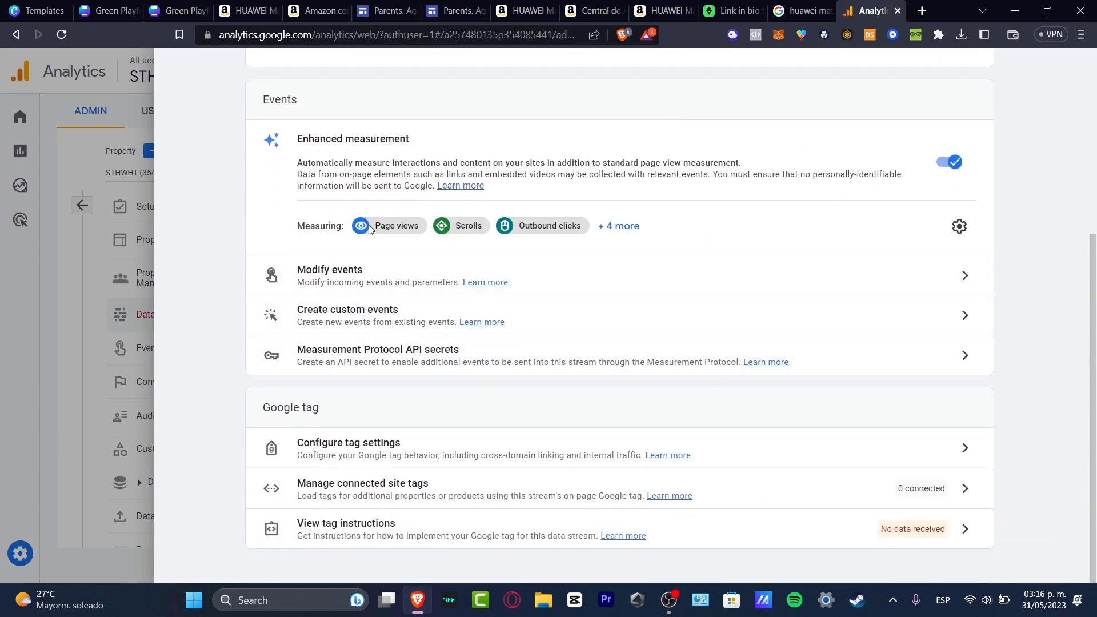
scroll(589, 122, up, 5)
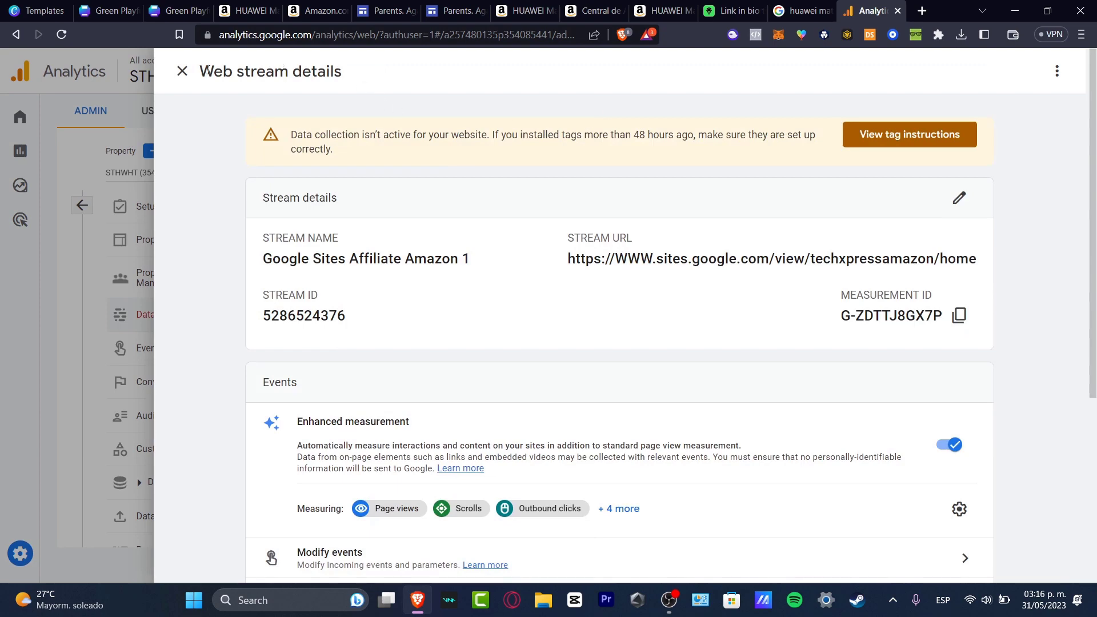
click(182, 71)
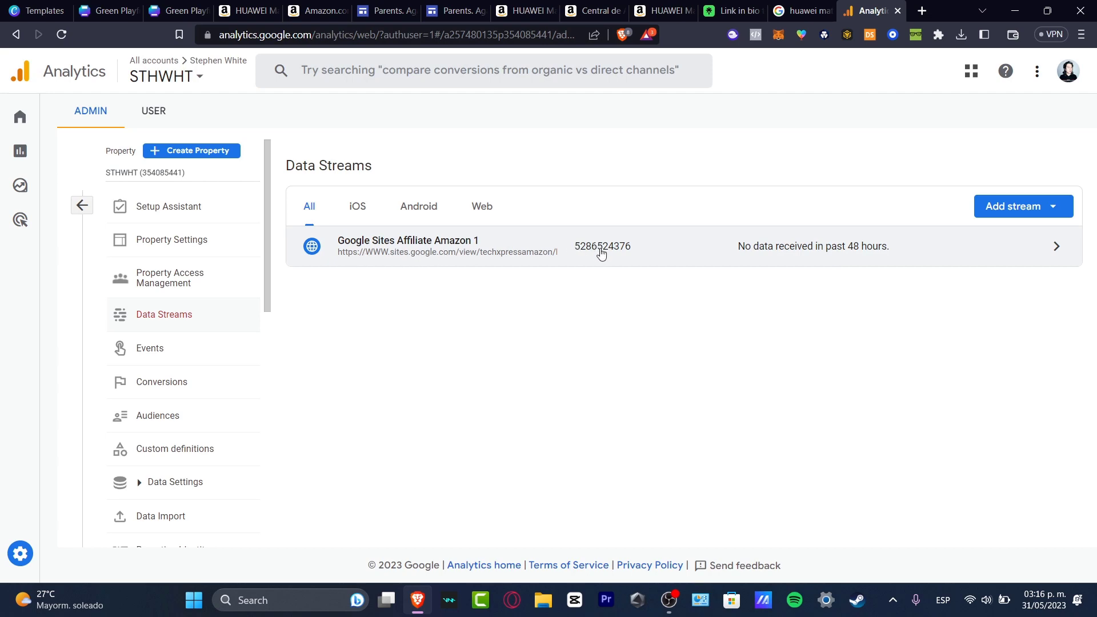
click(631, 264)
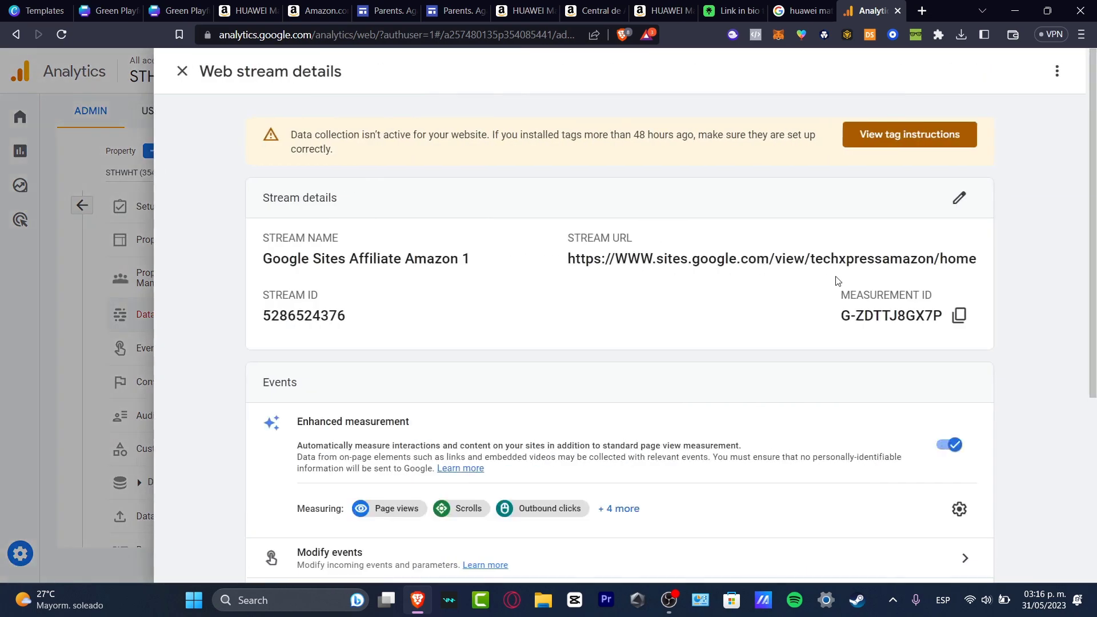
scroll(1022, 354, down, 5)
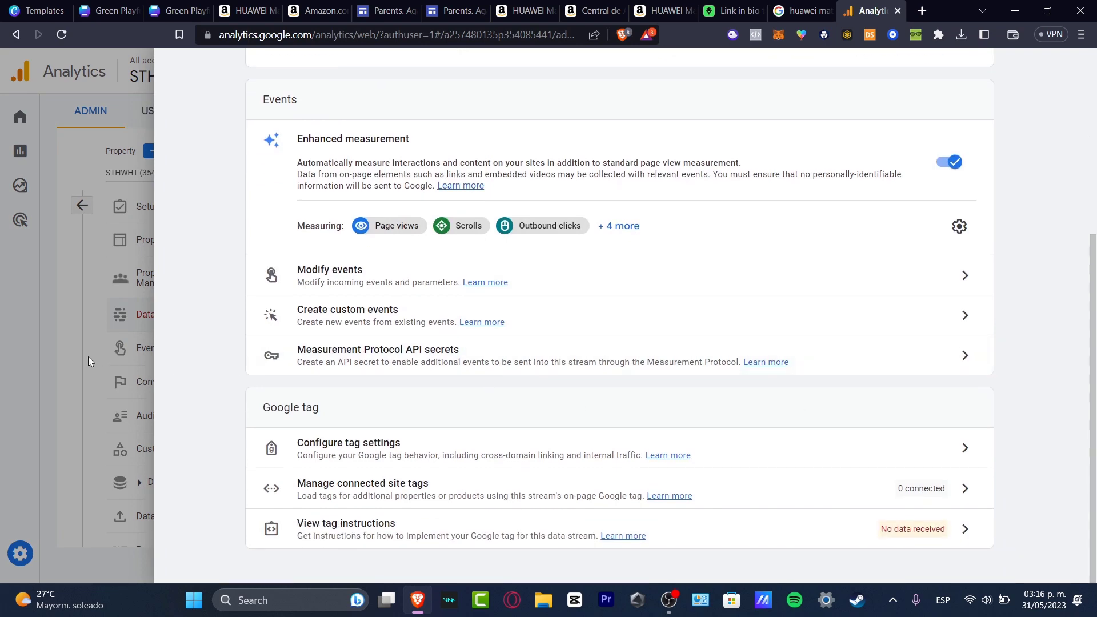
click(75, 352)
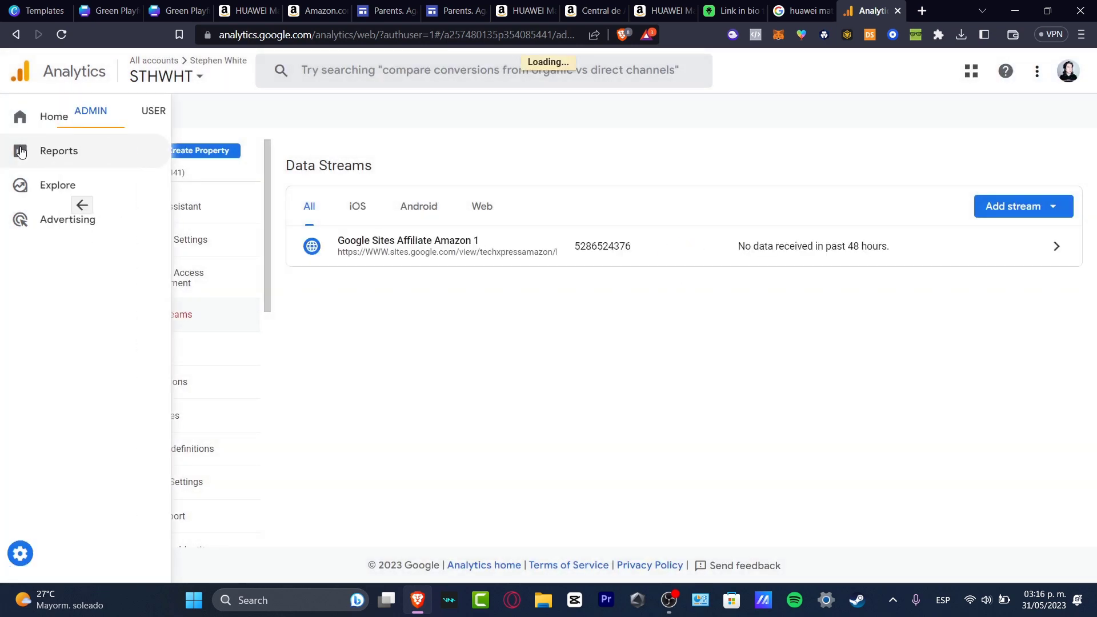
In the Reports snapshot, chart Users, New users, Average engagement time and Total revenue trends
click(21, 150)
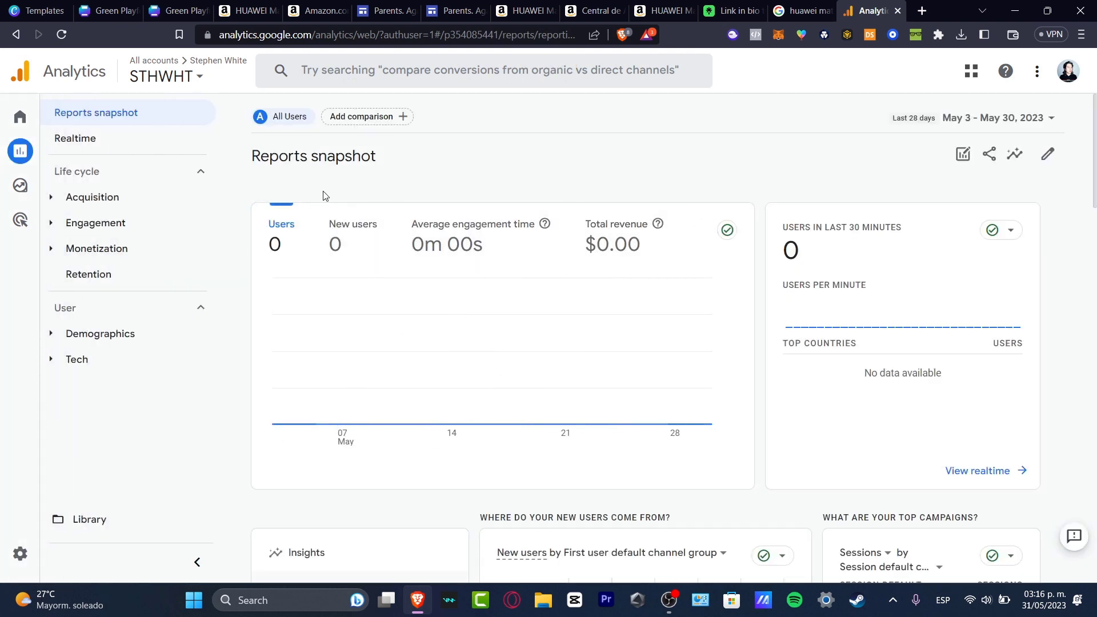
drag(284, 161, 377, 161)
click(277, 244)
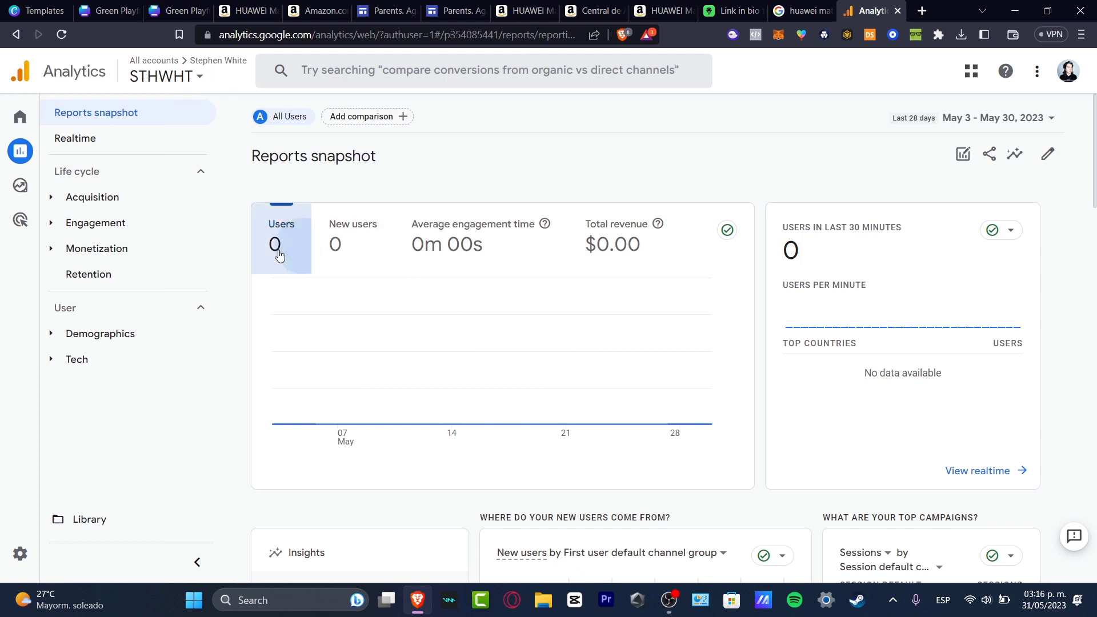
click(347, 258)
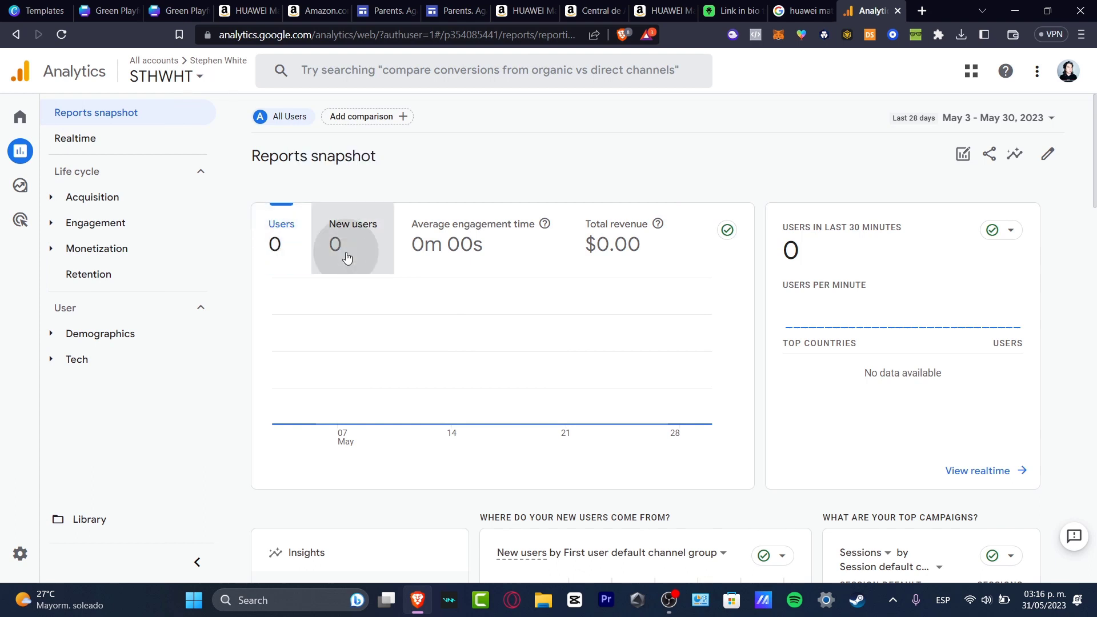
click(451, 249)
click(633, 253)
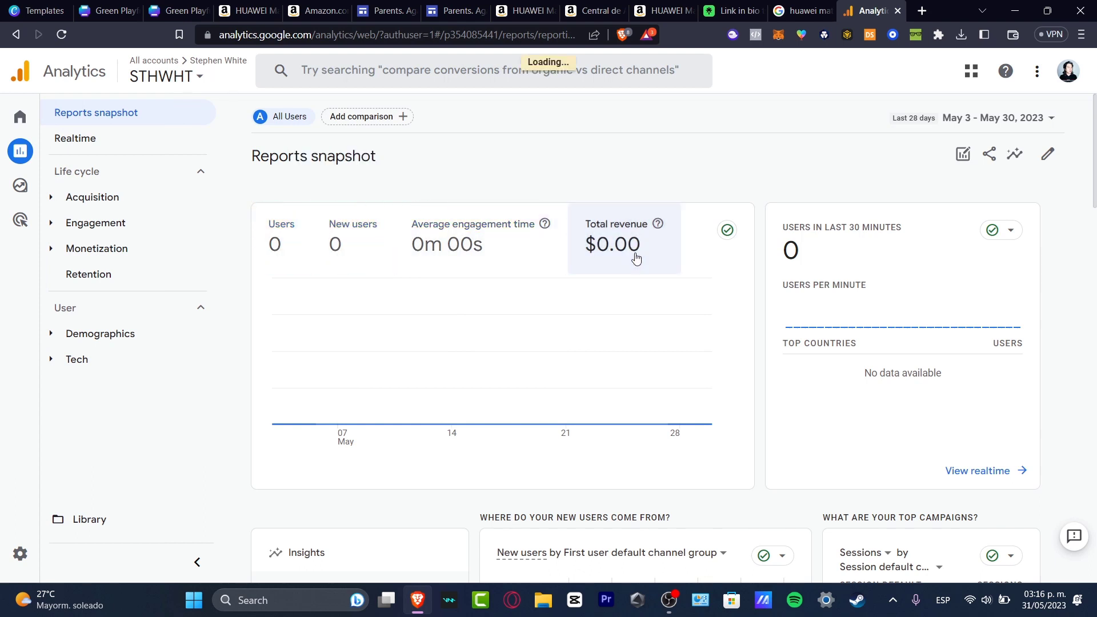
scroll(637, 260, down, 3)
scroll(409, 461, down, 3)
scroll(409, 460, up, 6)
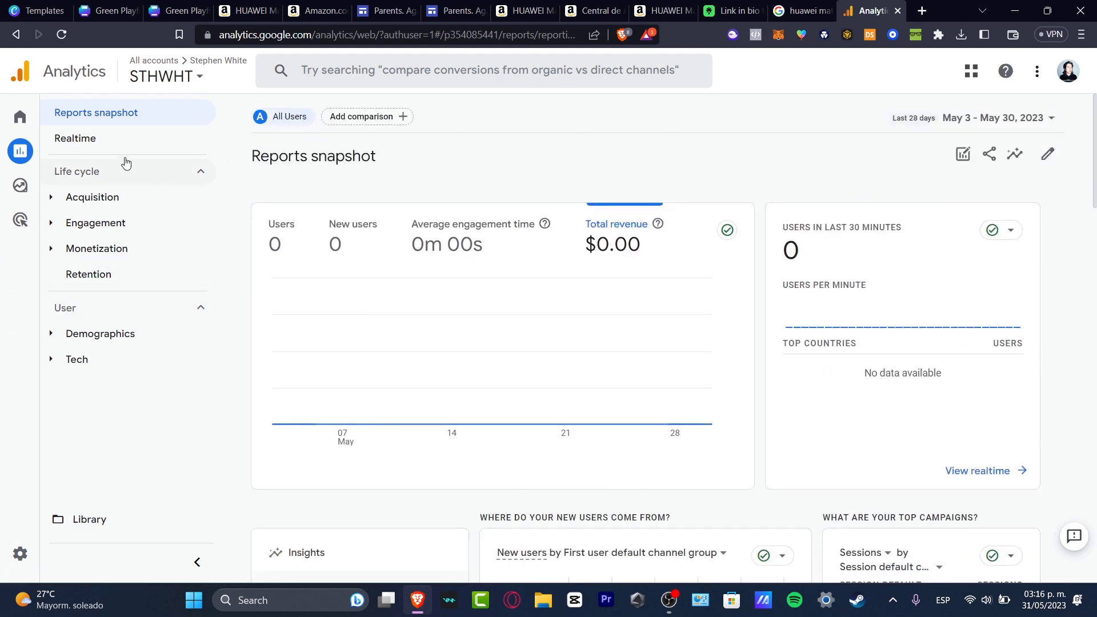
Check the Realtime overview, expand the Demographics reports group, and go to Explorations
click(110, 140)
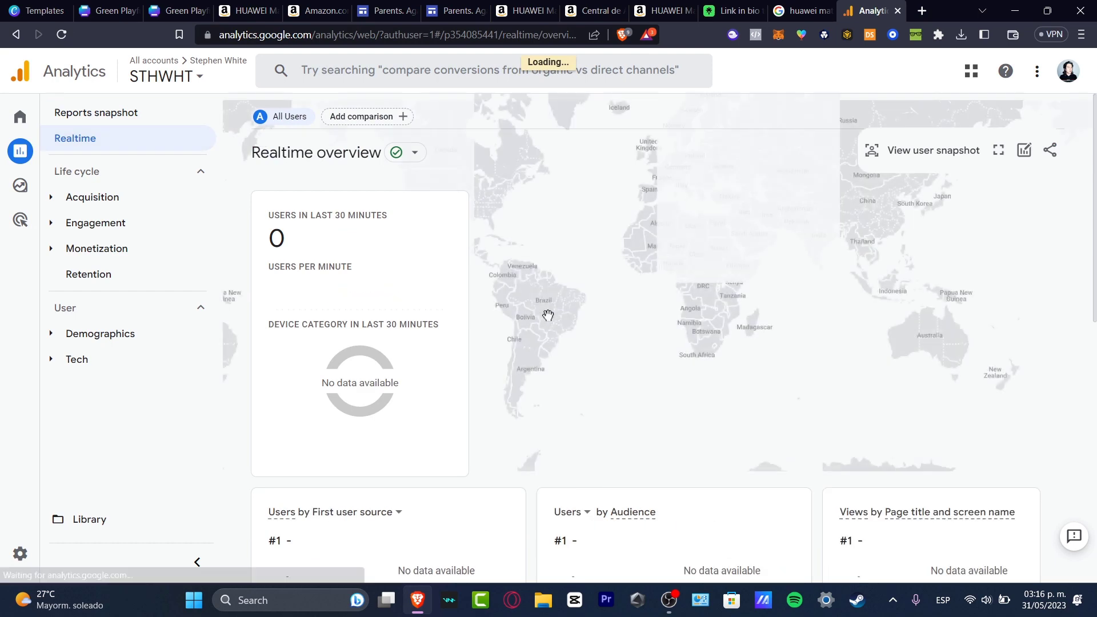
scroll(649, 338, down, 8)
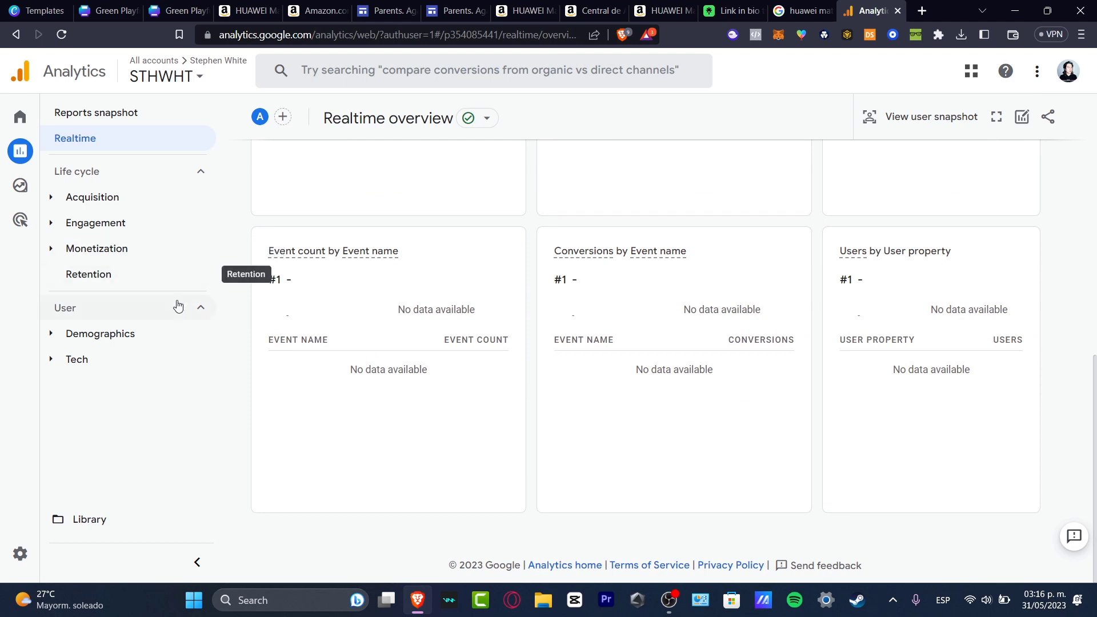
click(125, 334)
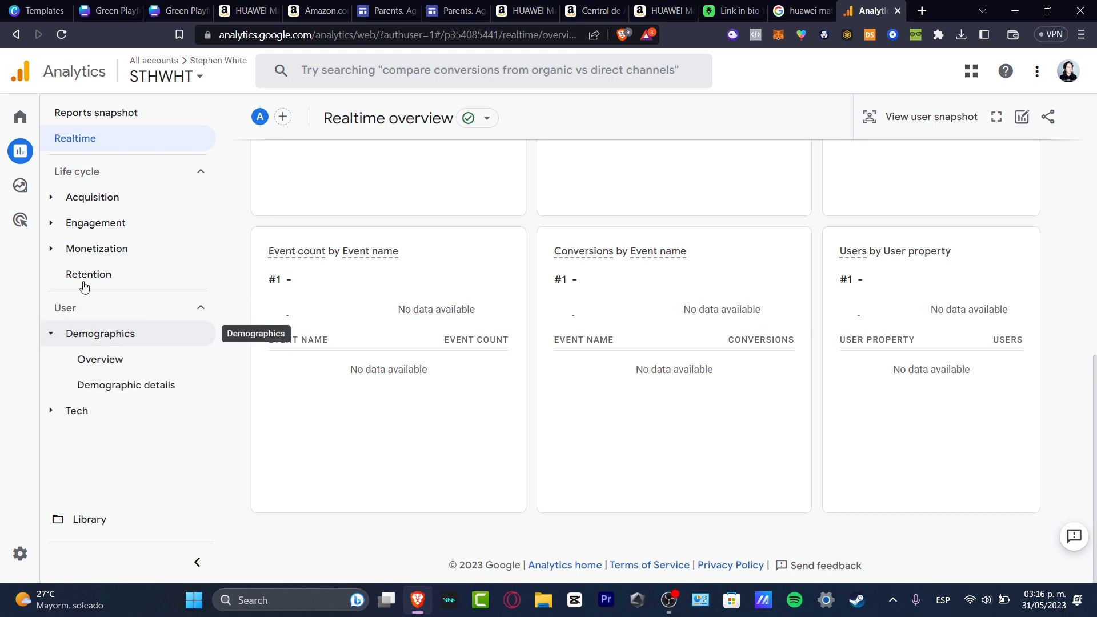
click(20, 185)
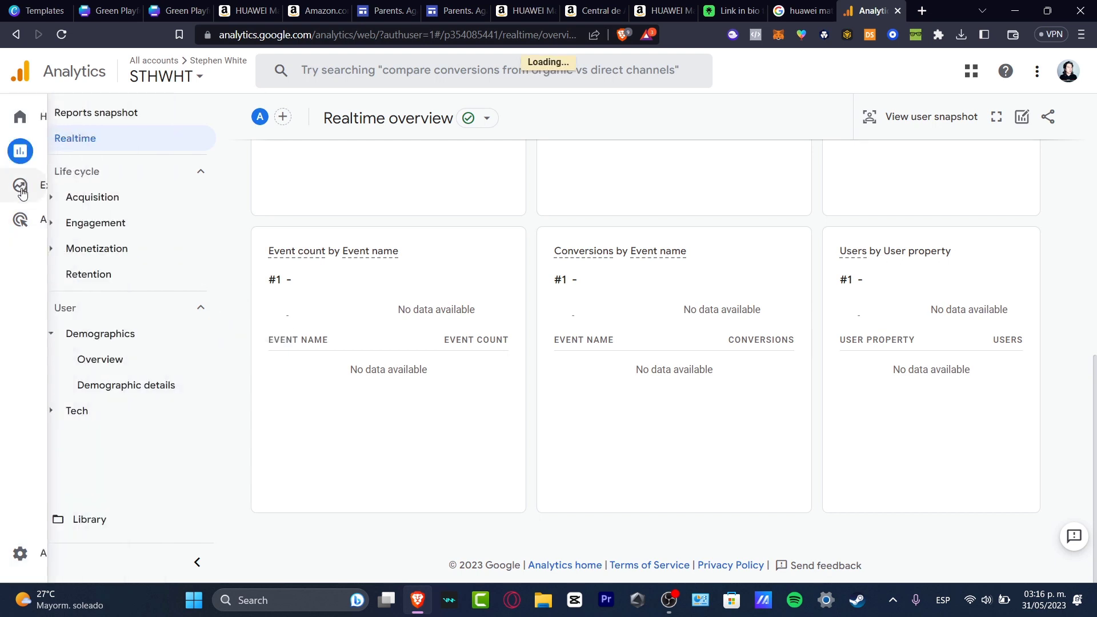
Open the web stream's tag instructions to show the manual gtag.js code for G-ZDTTJ8GX7P
click(20, 120)
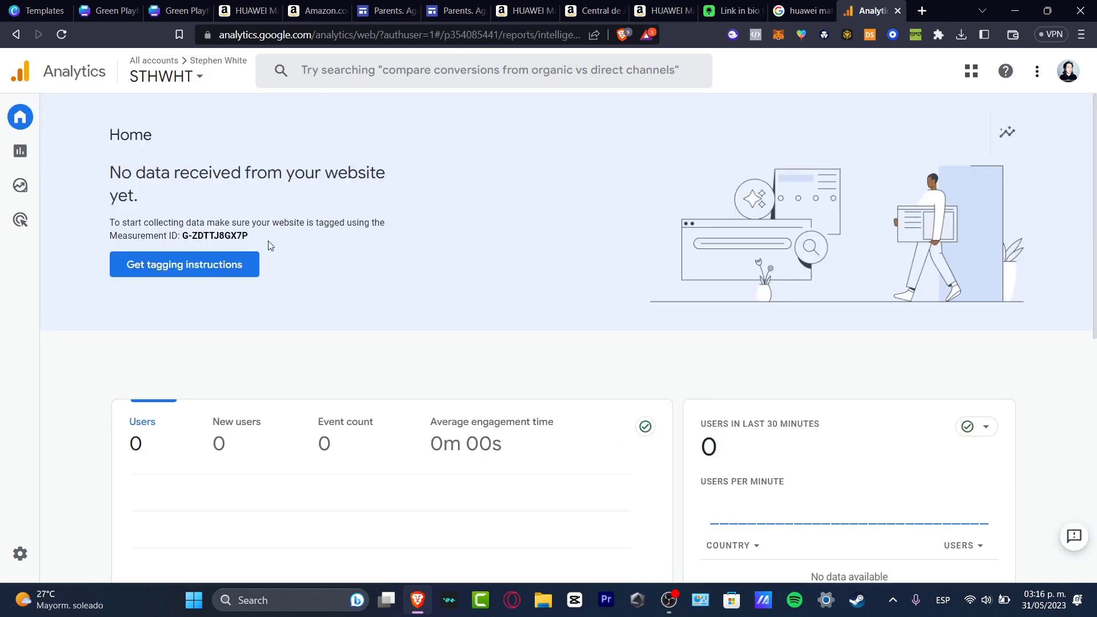
drag(163, 220, 352, 223)
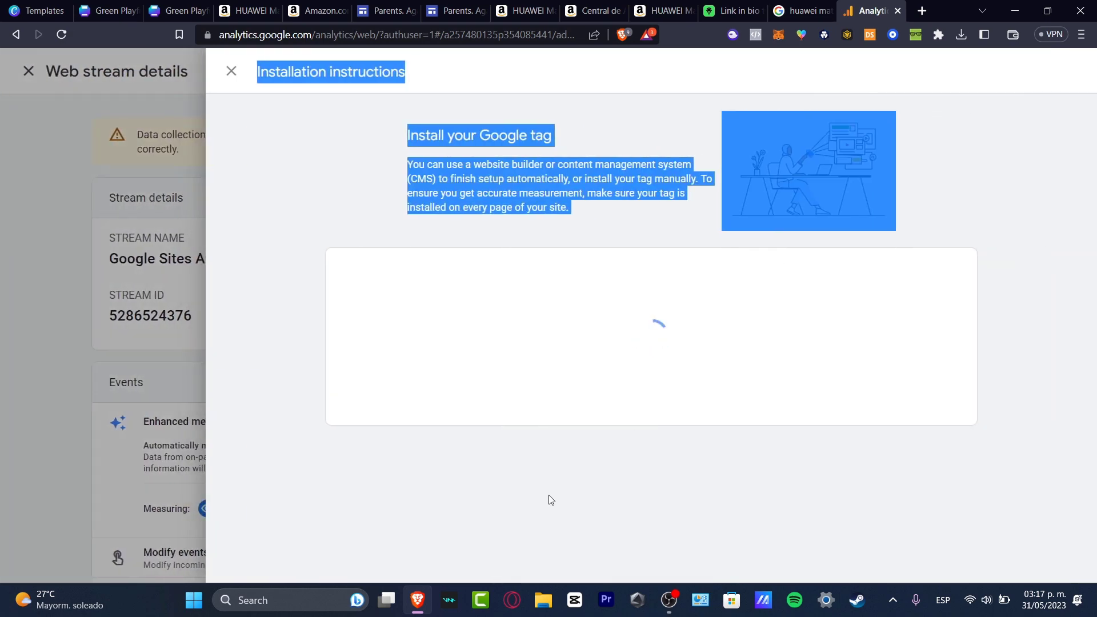
click(232, 72)
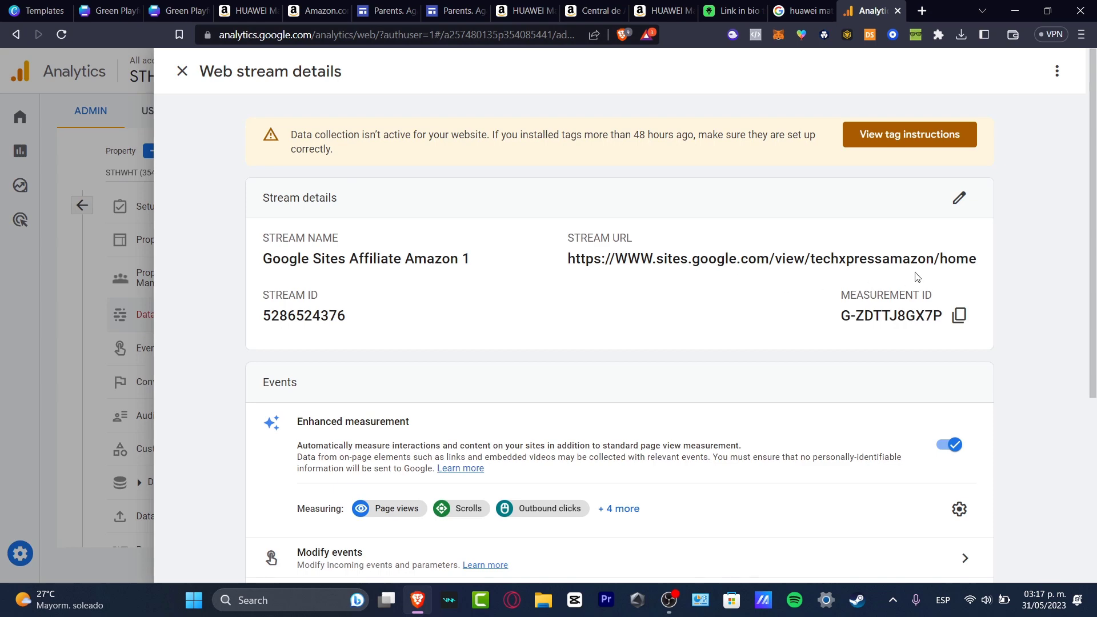
scroll(913, 202, down, 3)
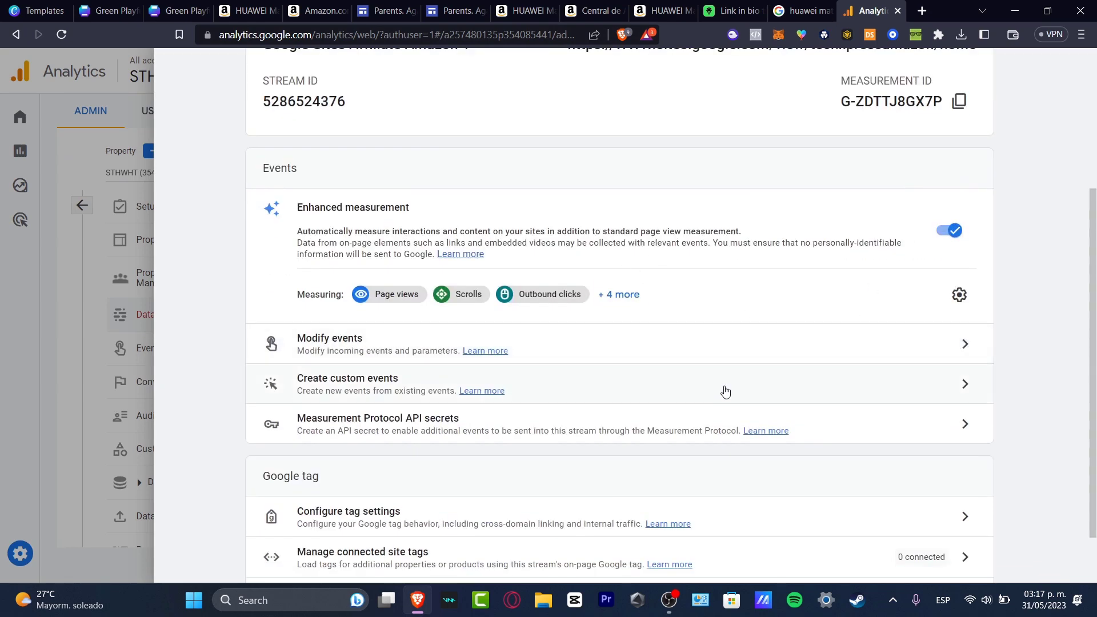
scroll(725, 391, down, 1)
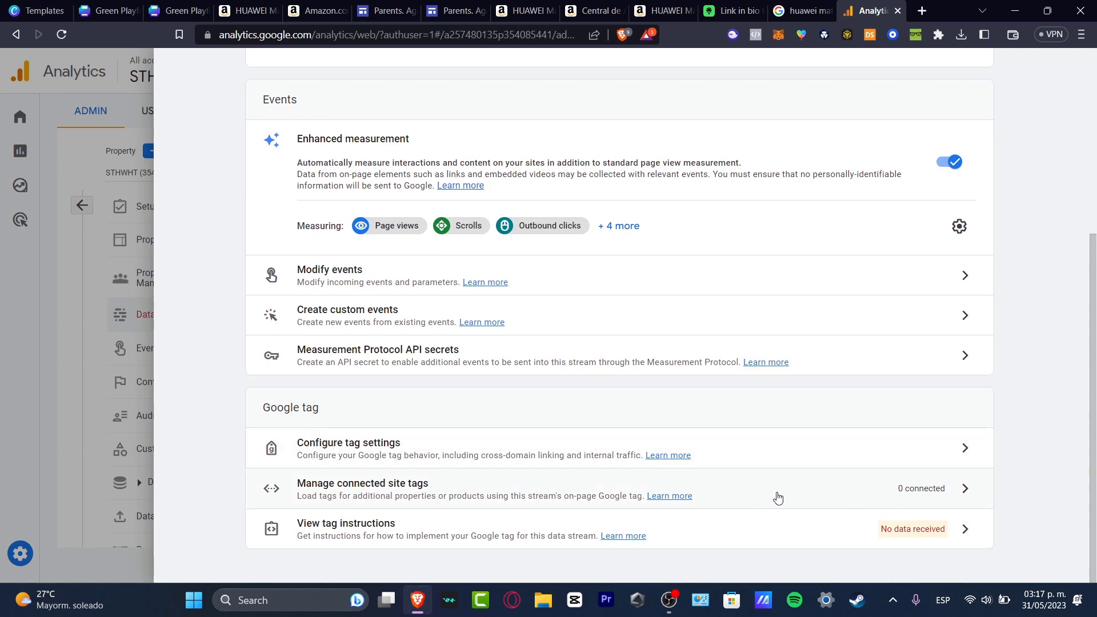
click(755, 529)
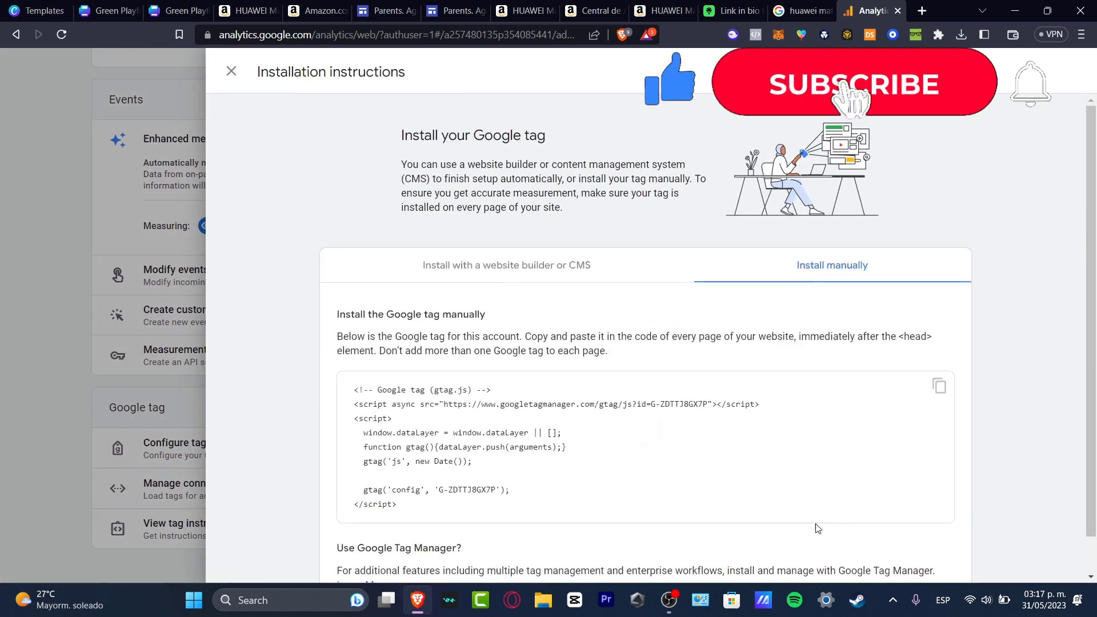
scroll(606, 303, down, 1)
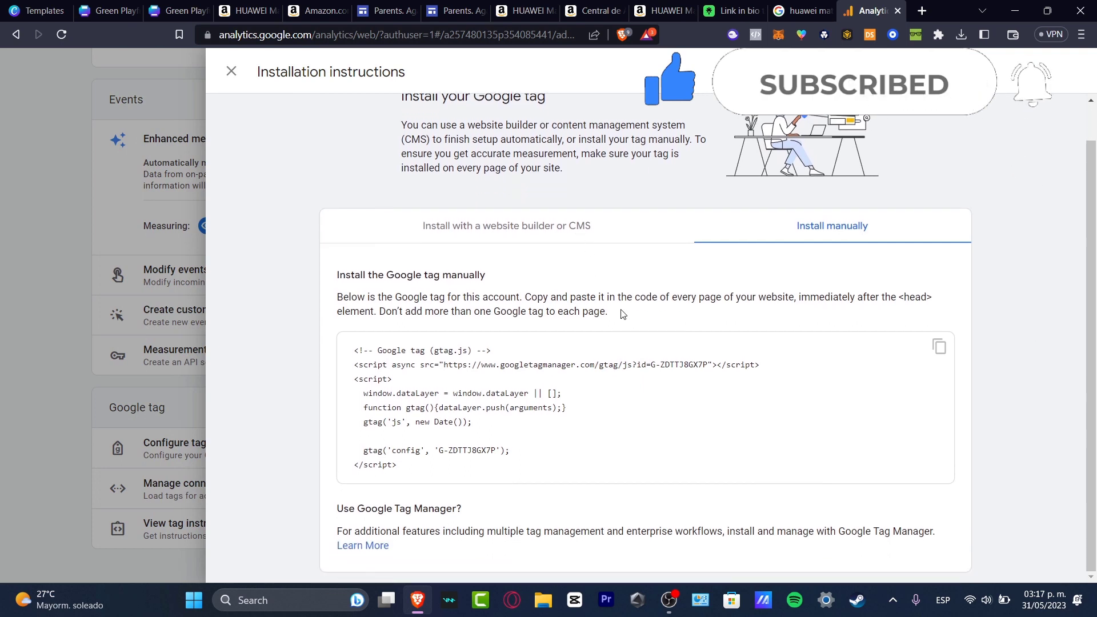